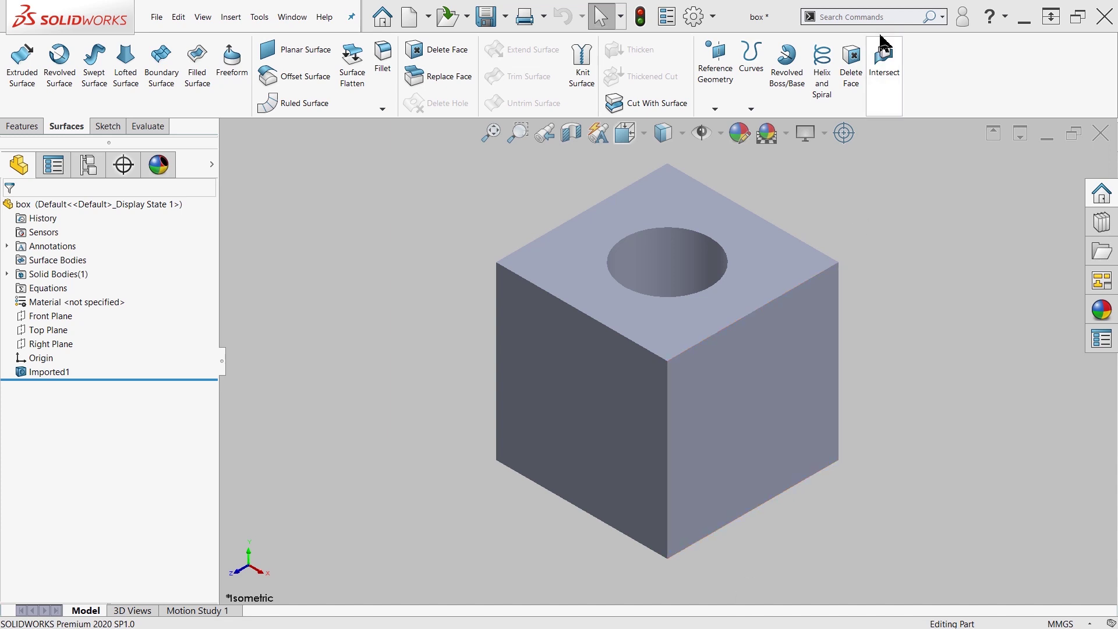
# Add a Scale feature to the whole part with a uniform factor of 2 about the origin.
pyautogui.click(849, 18)
pyautogui.write('s')
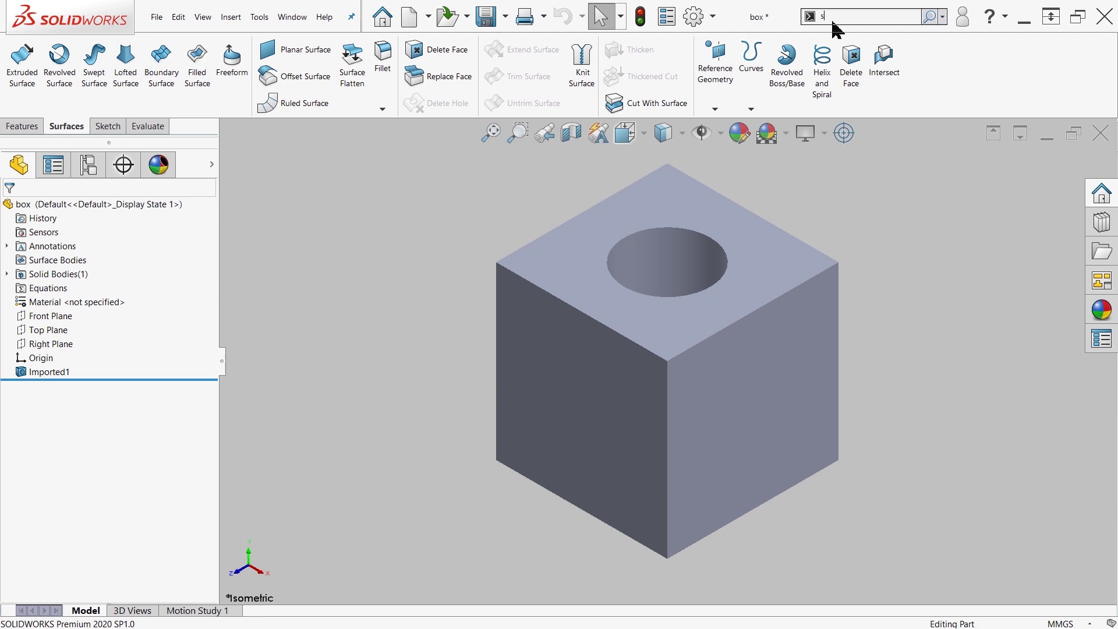
pyautogui.write('cale')
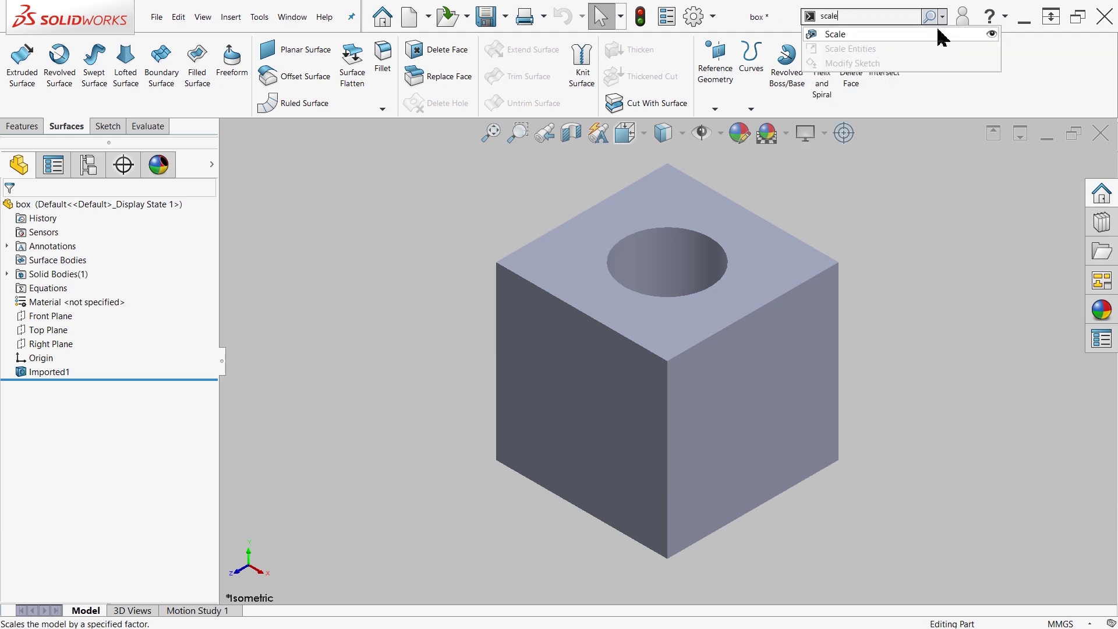
pyautogui.click(941, 36)
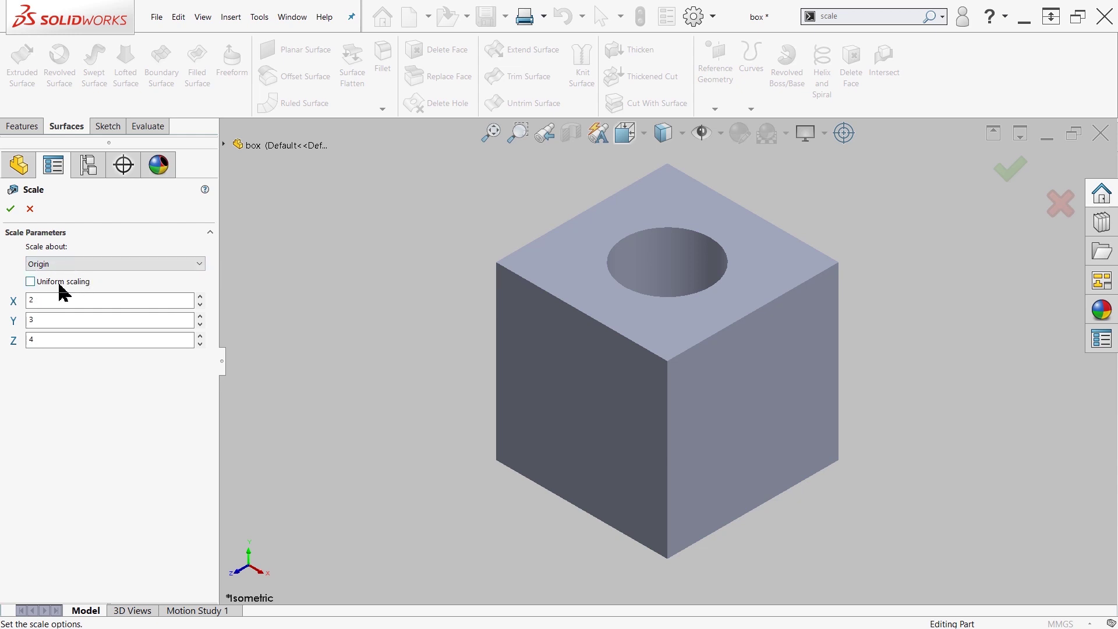
pyautogui.click(30, 283)
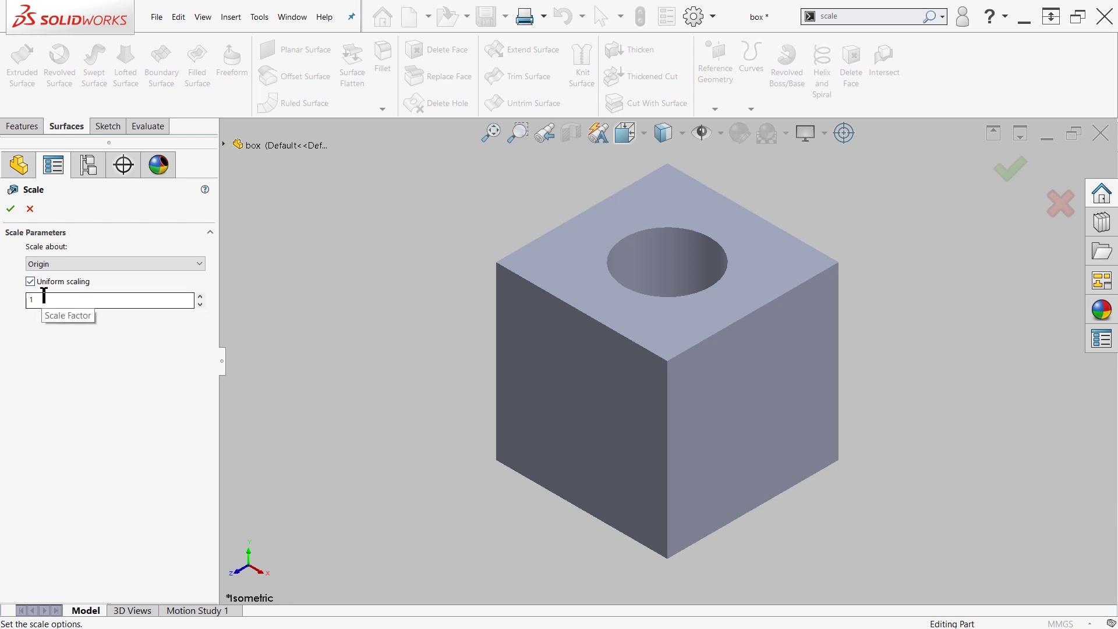
pyautogui.click(30, 282)
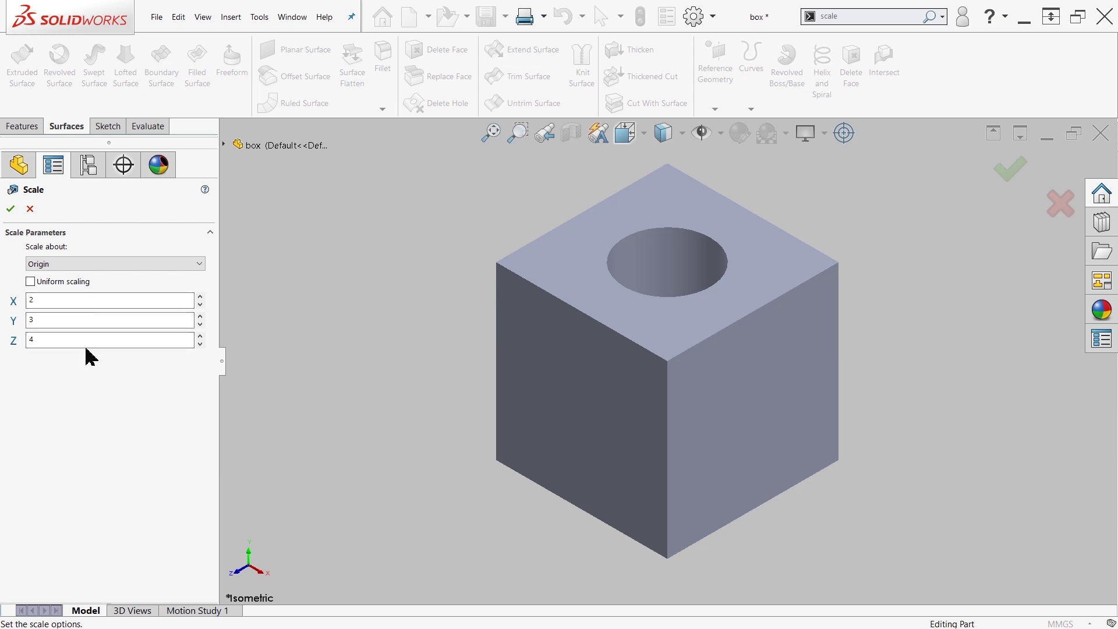
pyautogui.click(32, 284)
pyautogui.click(65, 299)
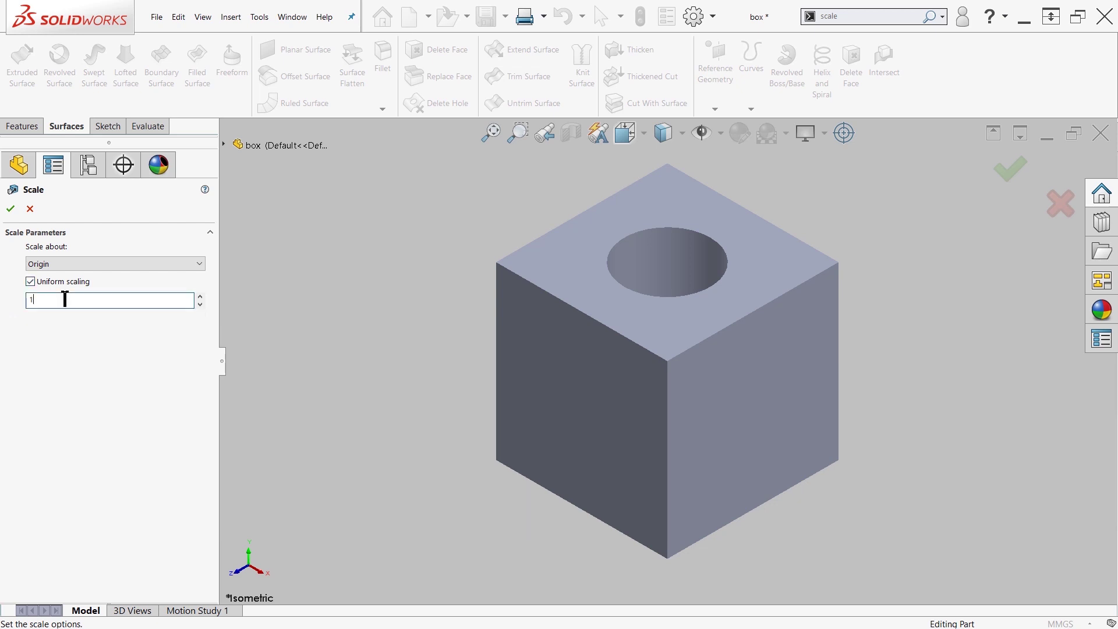
pyautogui.write('2')
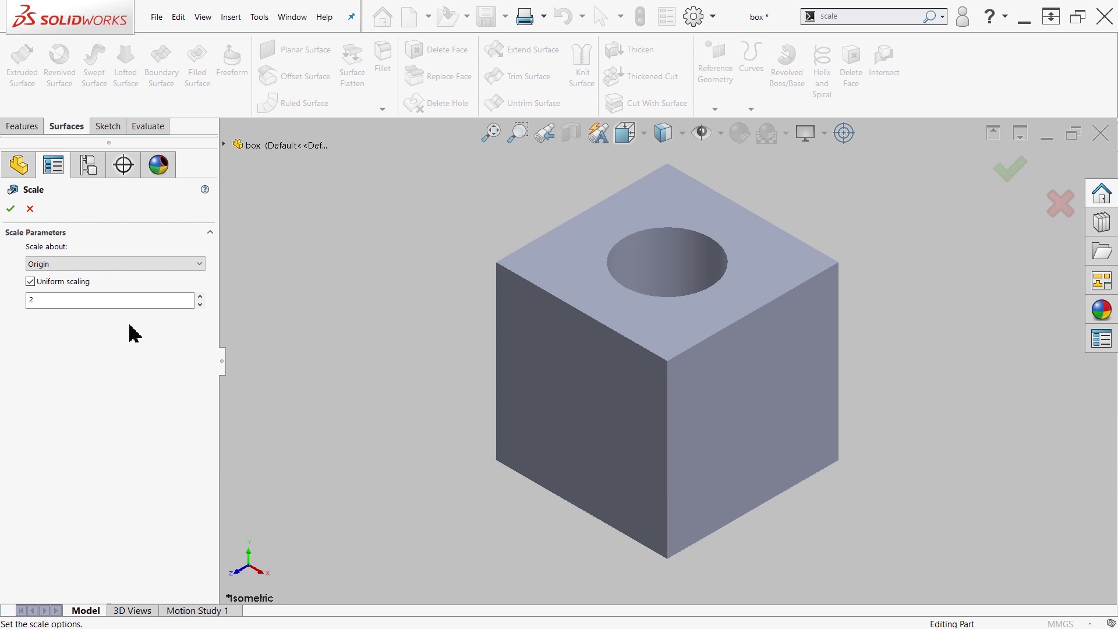
pyautogui.click(10, 209)
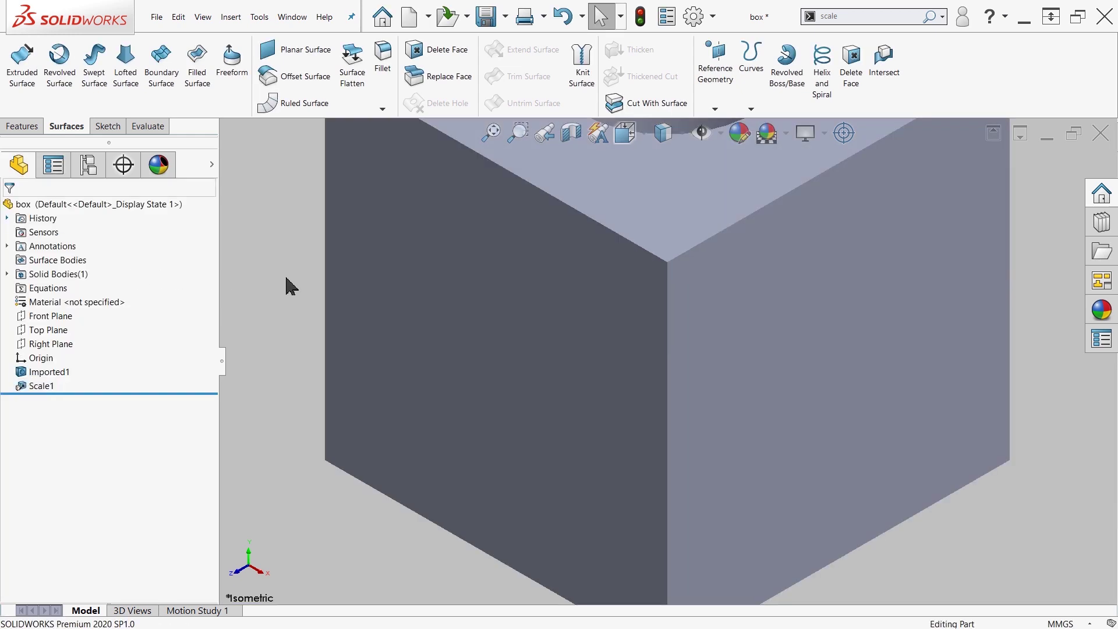
# Measure the scaled cube's lower-right, vertical front and top-left edges, each reading 20 mm.
pyautogui.press('f')
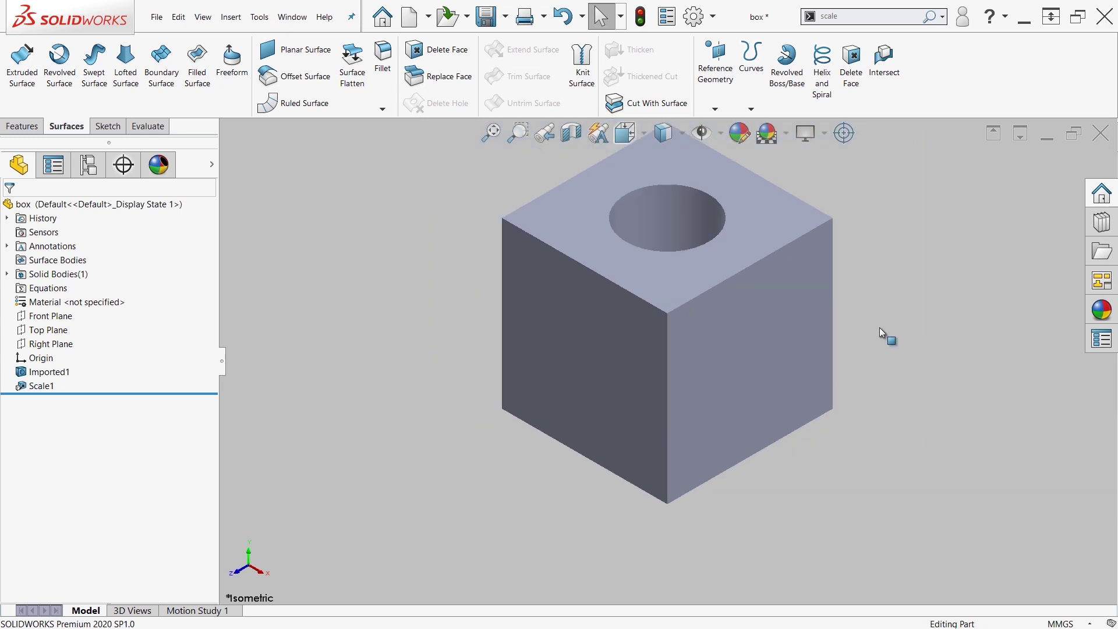
pyautogui.press('m')
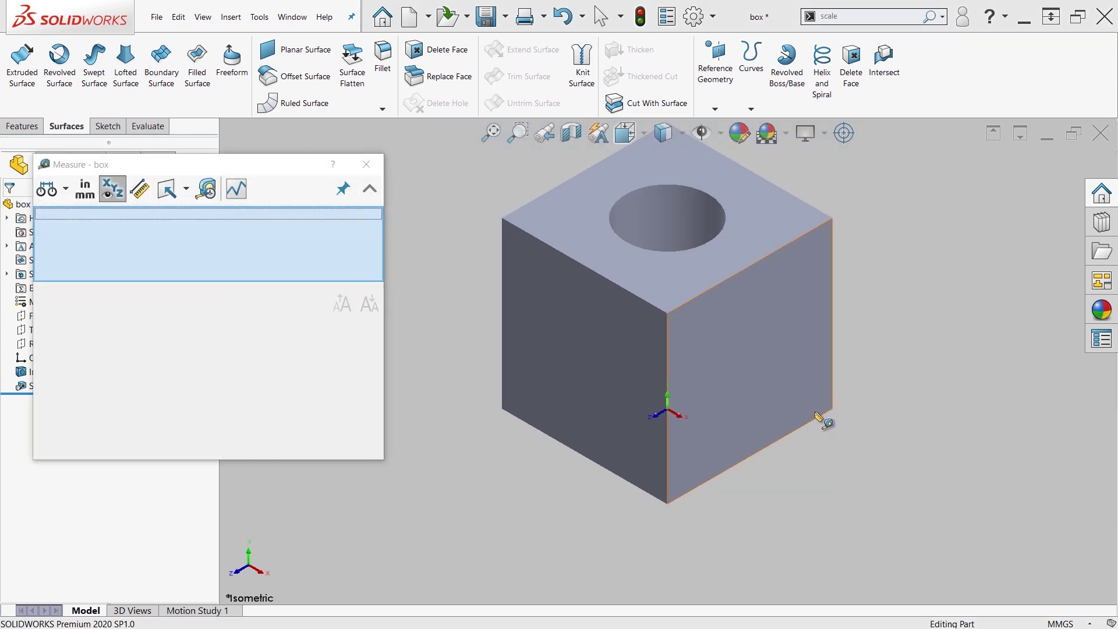
pyautogui.click(808, 424)
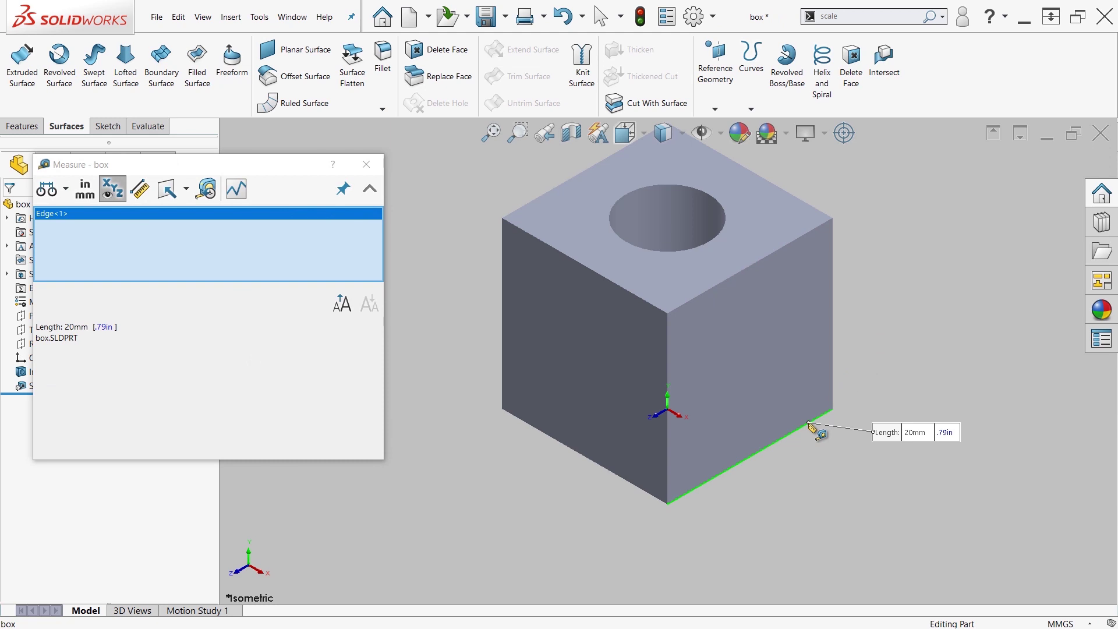
pyautogui.click(798, 467)
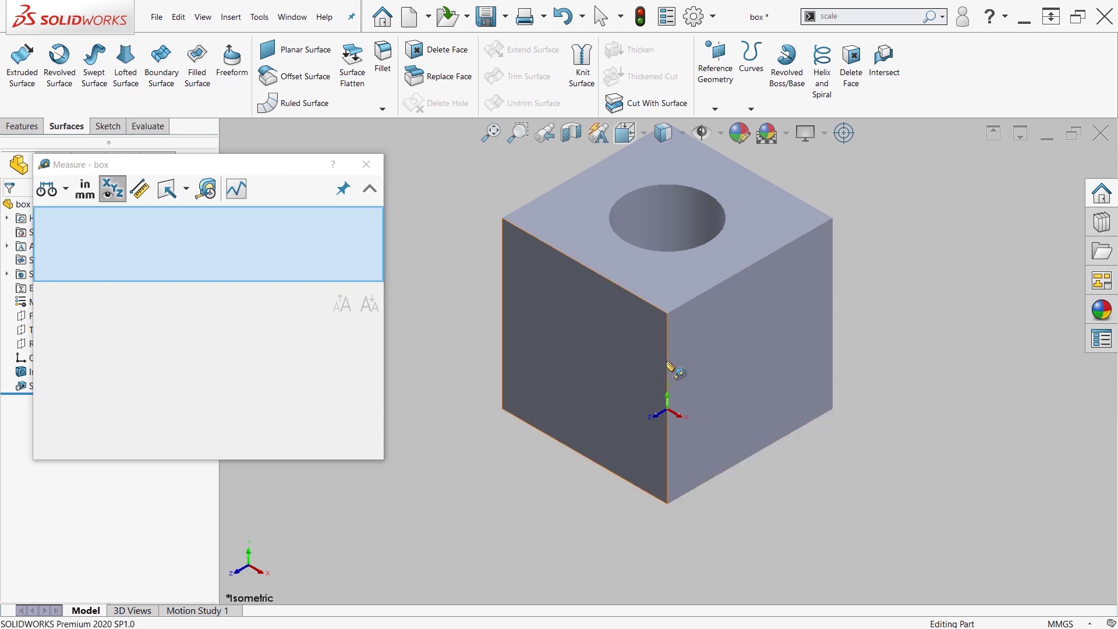
pyautogui.click(667, 372)
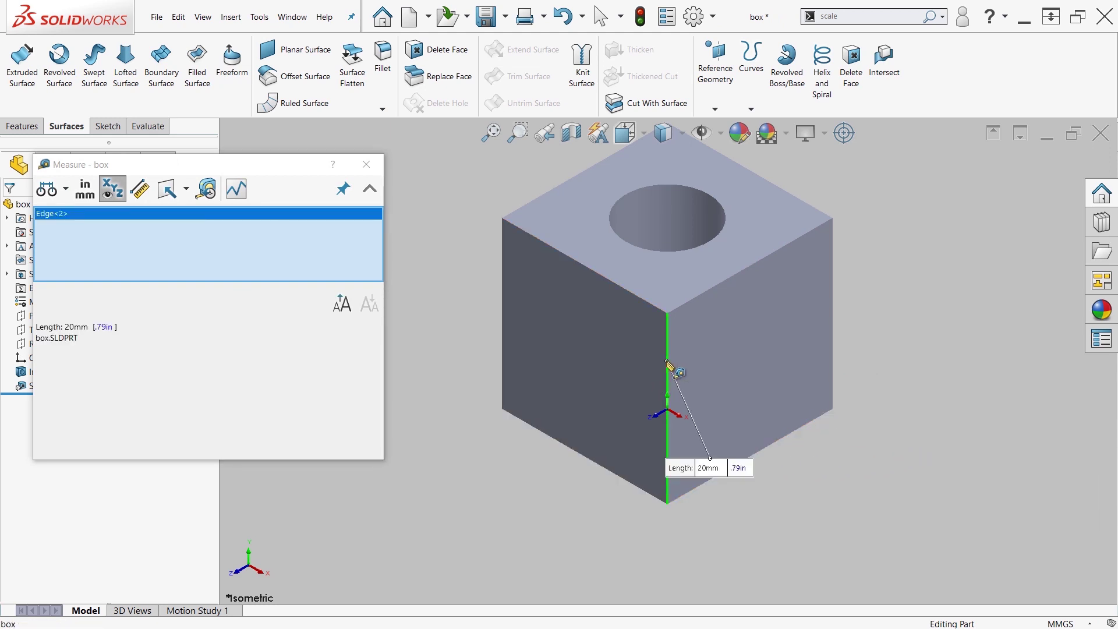
pyautogui.click(657, 312)
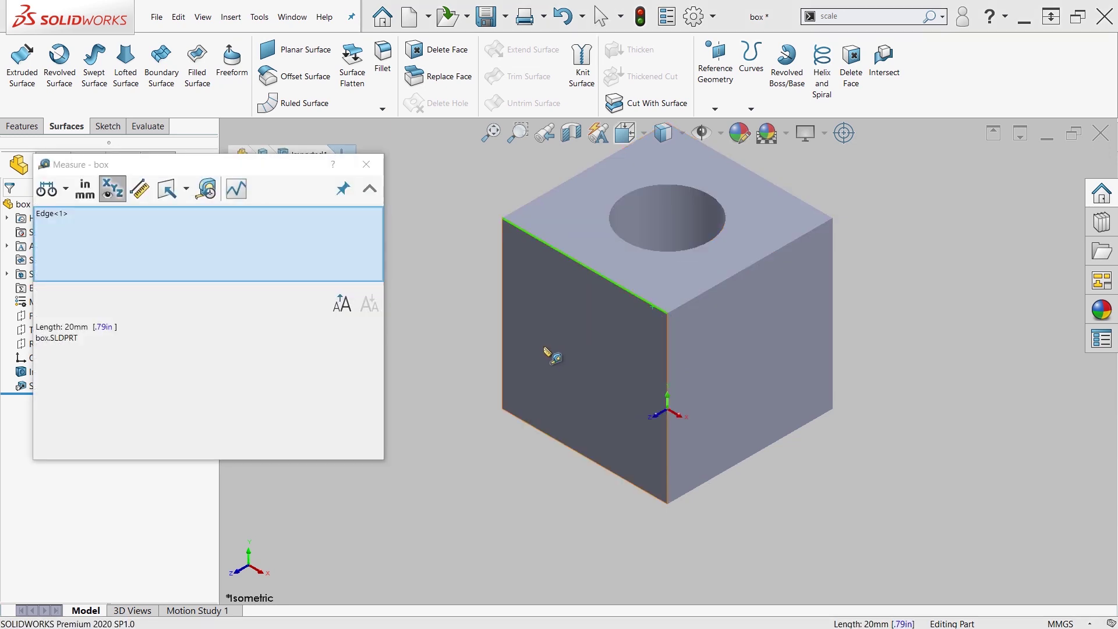
pyautogui.click(457, 343)
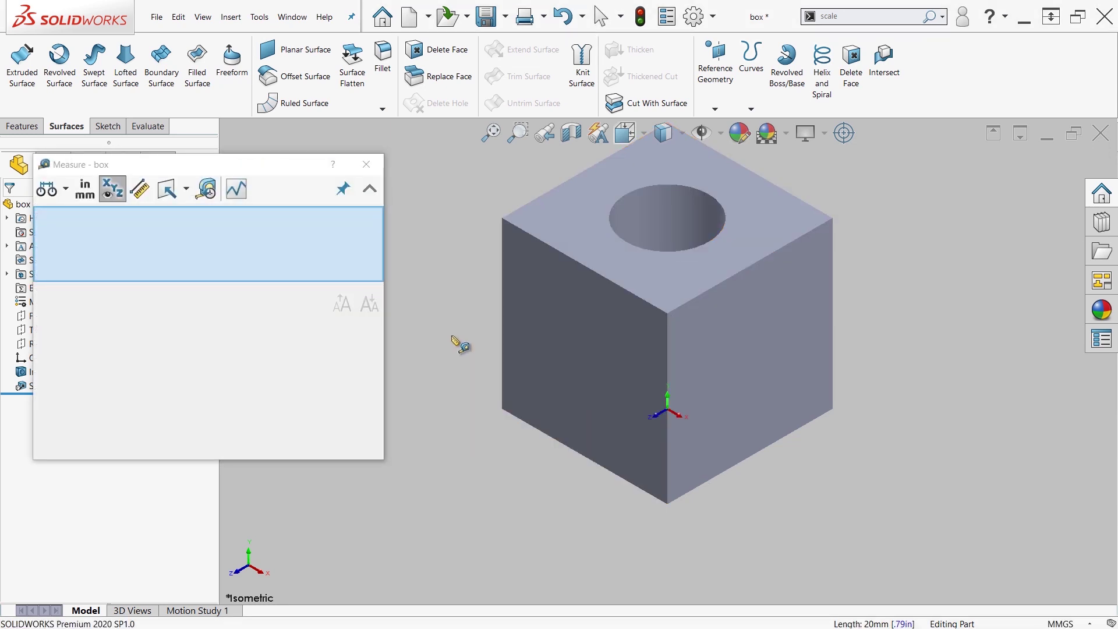
pyautogui.click(367, 165)
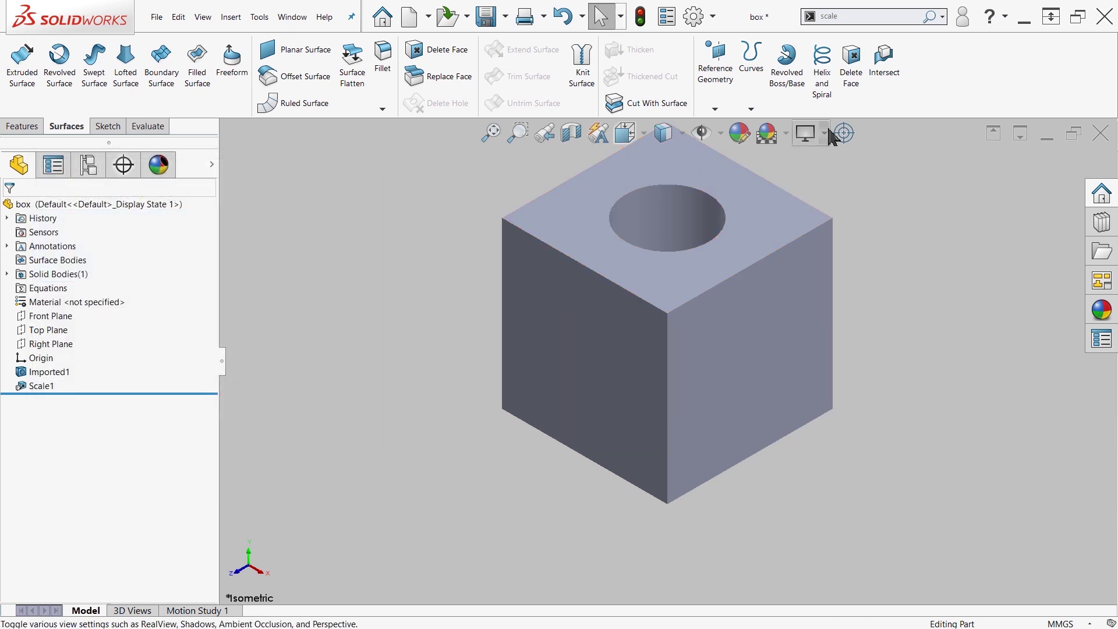
# Add a second uniform 2× Scale feature, Scale2.
pyautogui.click(905, 12)
pyautogui.click(916, 37)
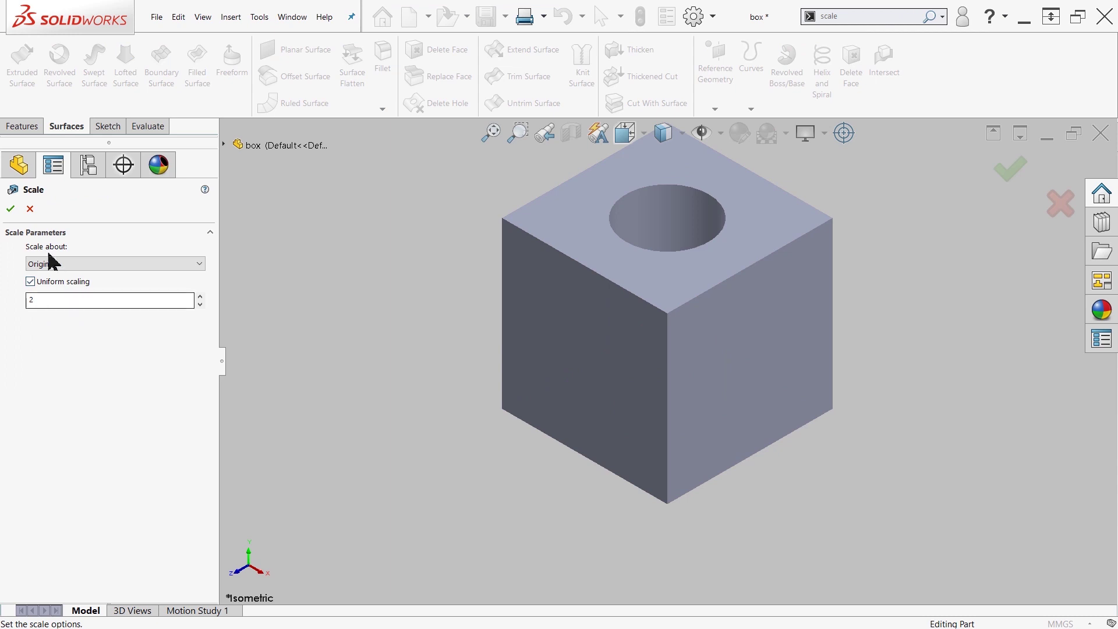
pyautogui.click(10, 209)
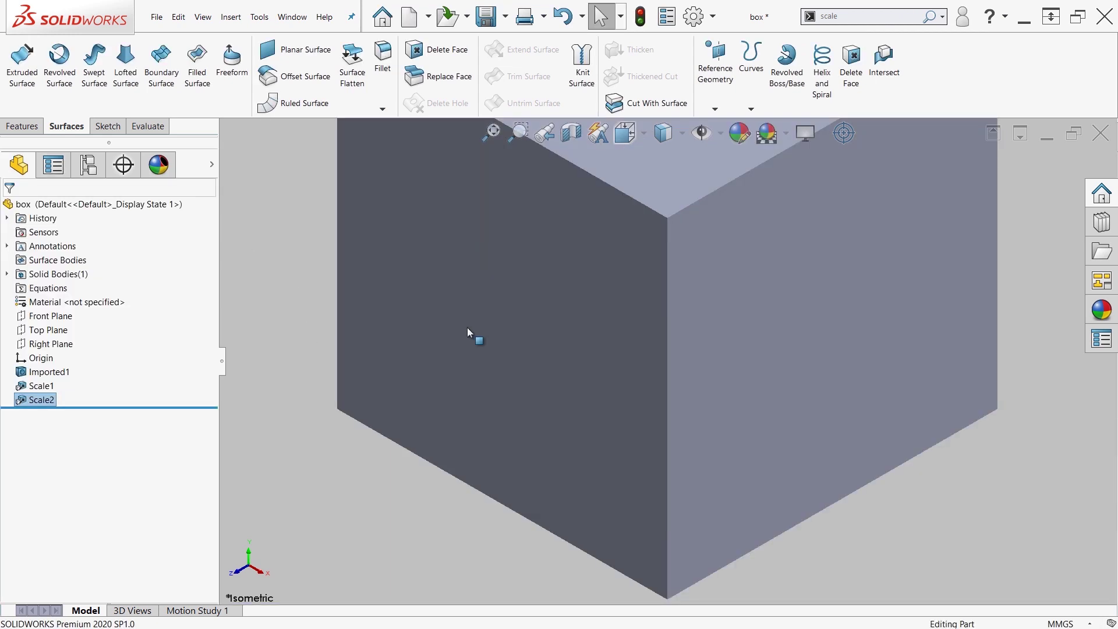
# Measure the box's vertical front edge, which now reads 40 mm.
pyautogui.press('f')
pyautogui.moveTo(459, 366); pyautogui.dragTo(629, 337, button='right')
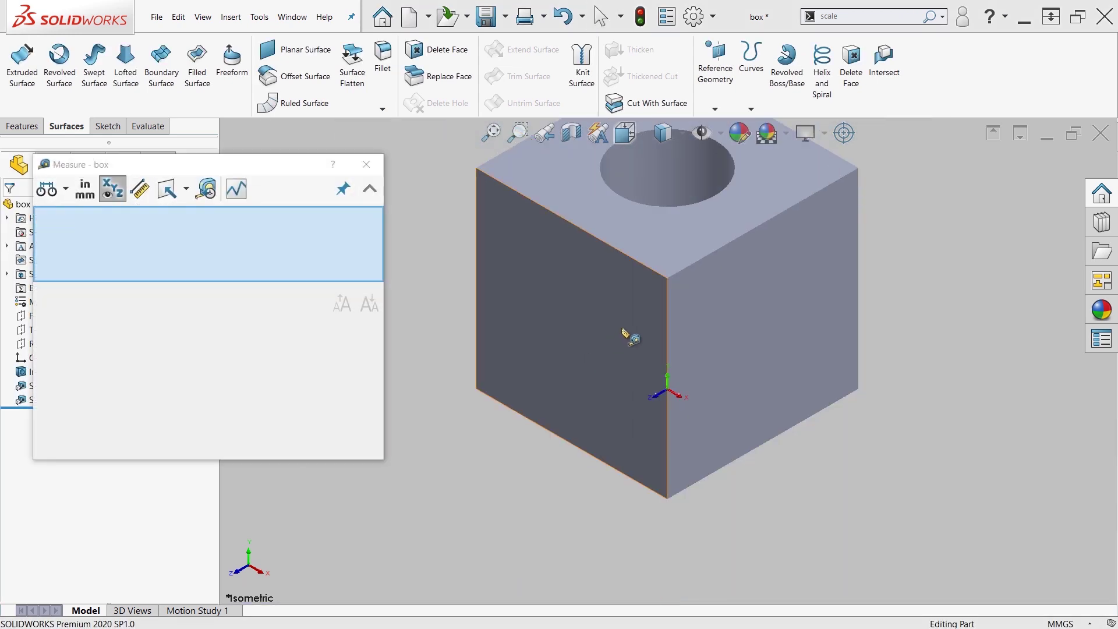
pyautogui.click(667, 300)
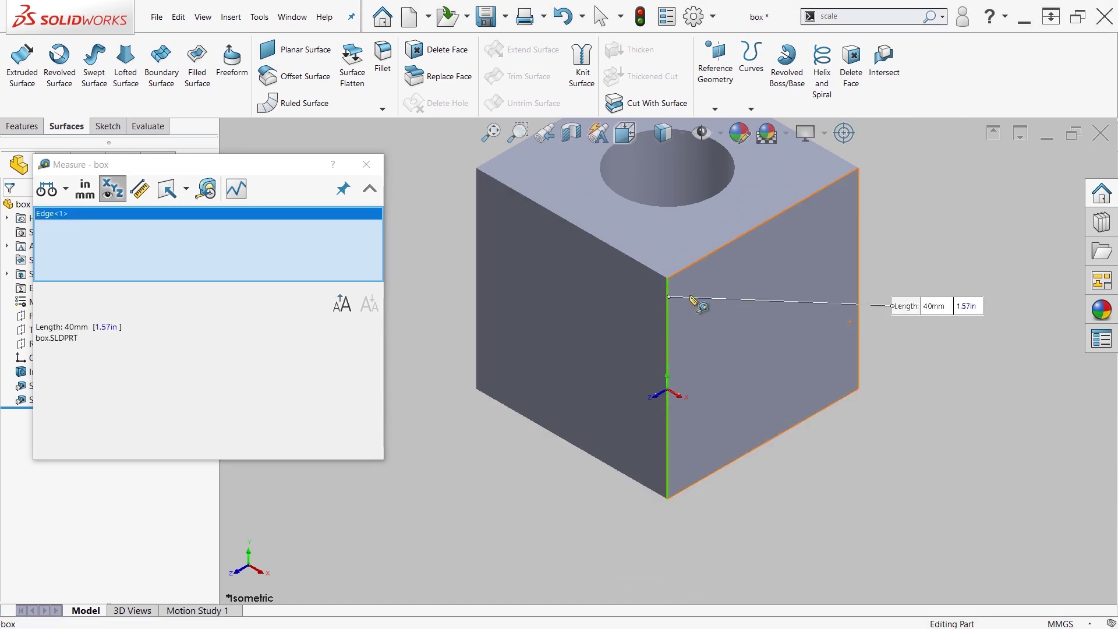
pyautogui.click(366, 164)
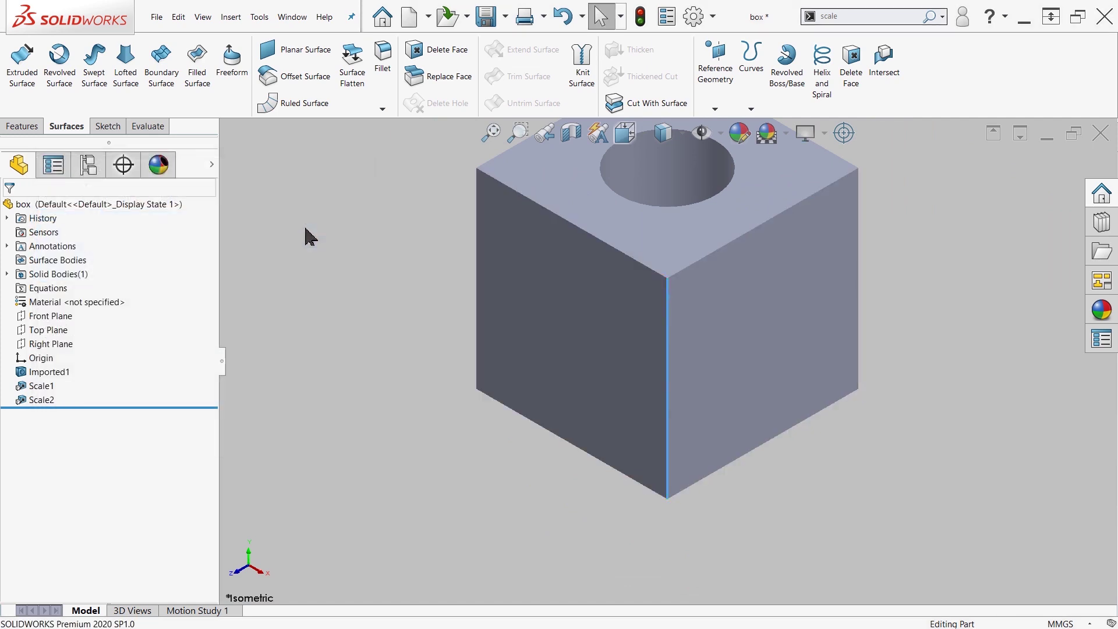
pyautogui.click(273, 278)
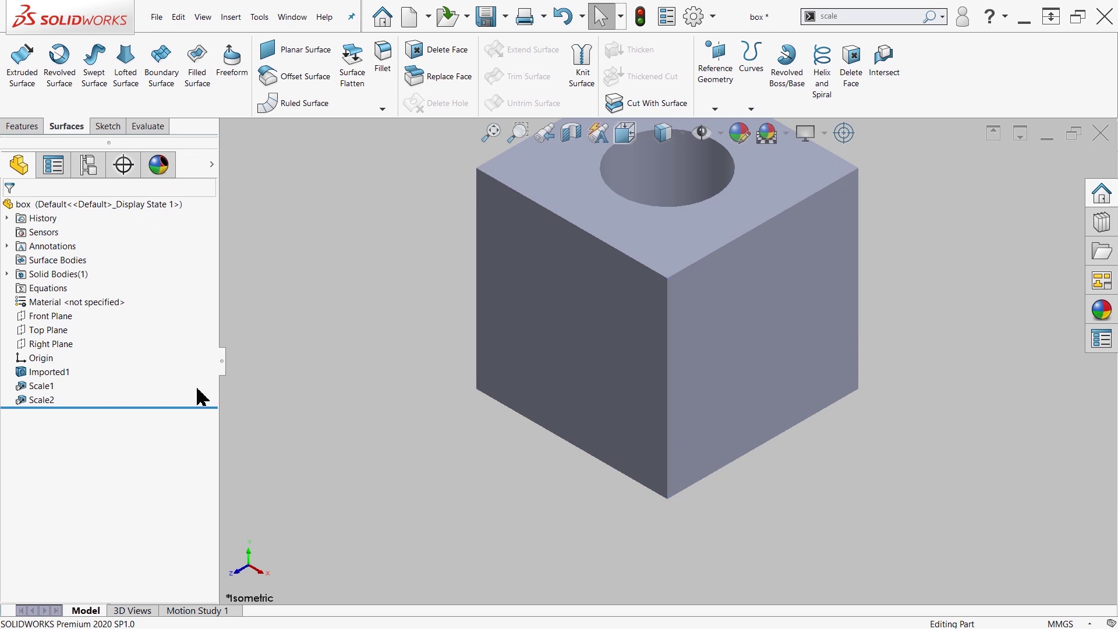
# Edit Scale1 and change its Scale about reference to Centroid, keeping uniform factor 2.
pyautogui.press('f')
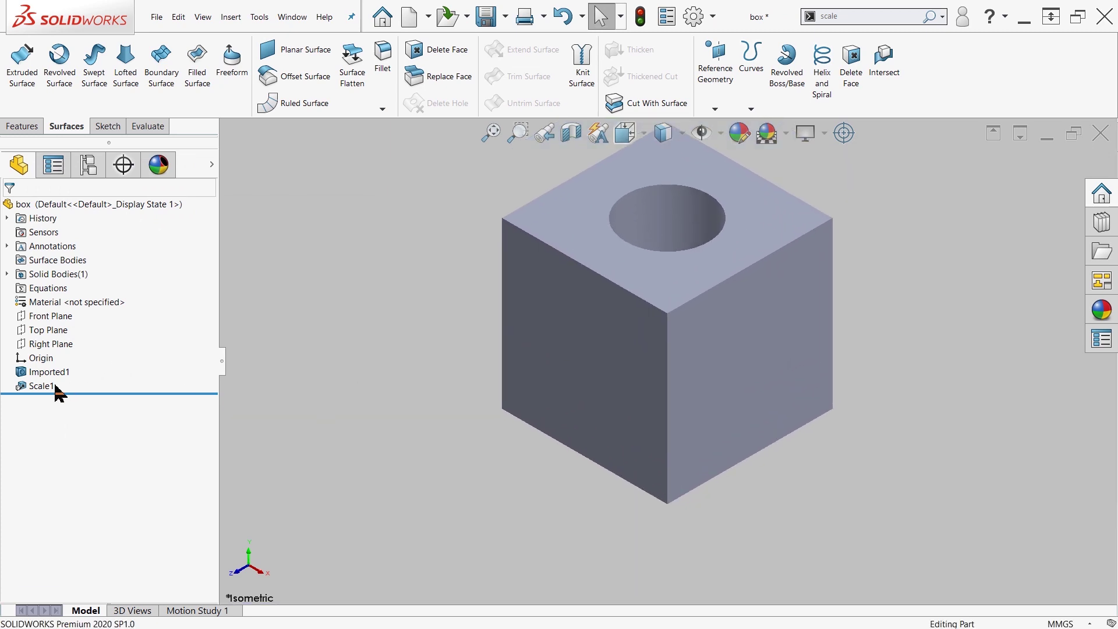
pyautogui.rightClick(49, 386)
pyautogui.click(60, 339)
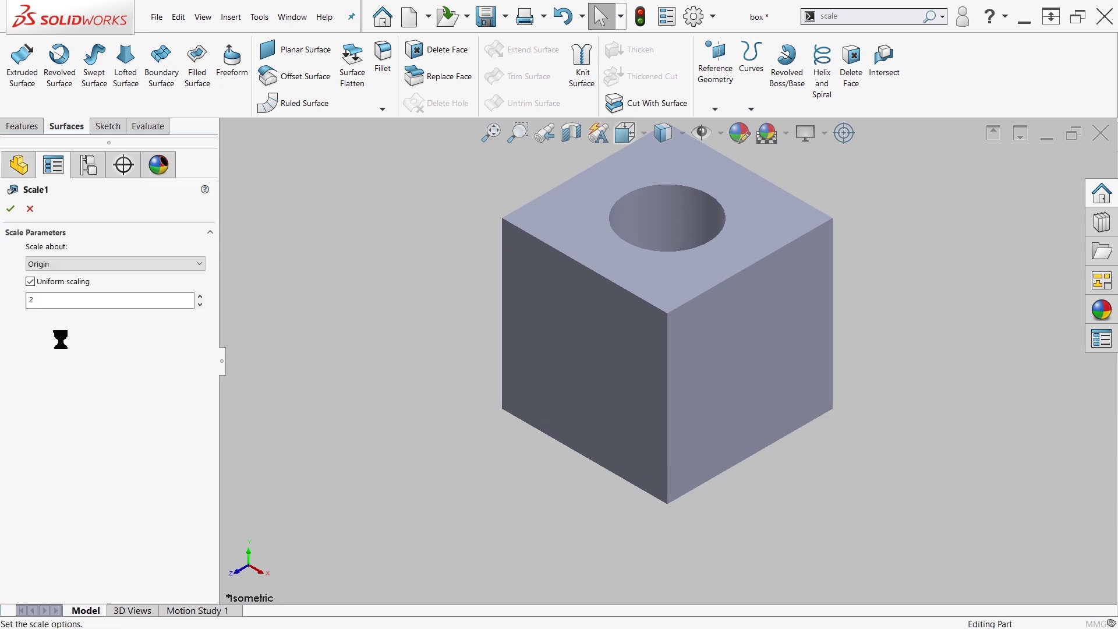
pyautogui.click(70, 265)
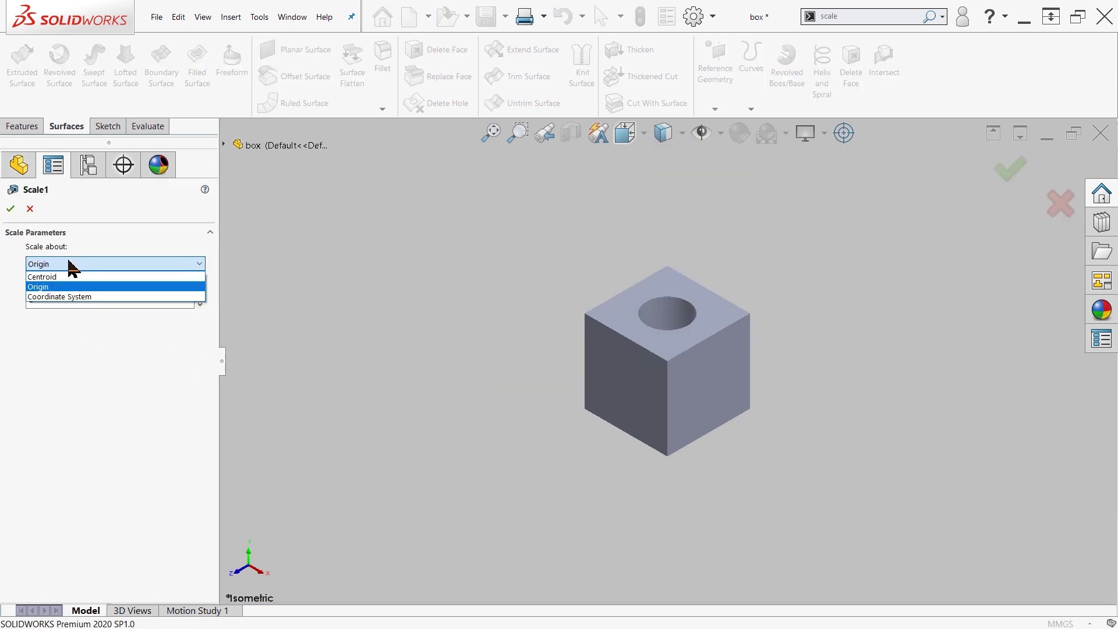
pyautogui.click(83, 297)
pyautogui.click(73, 287)
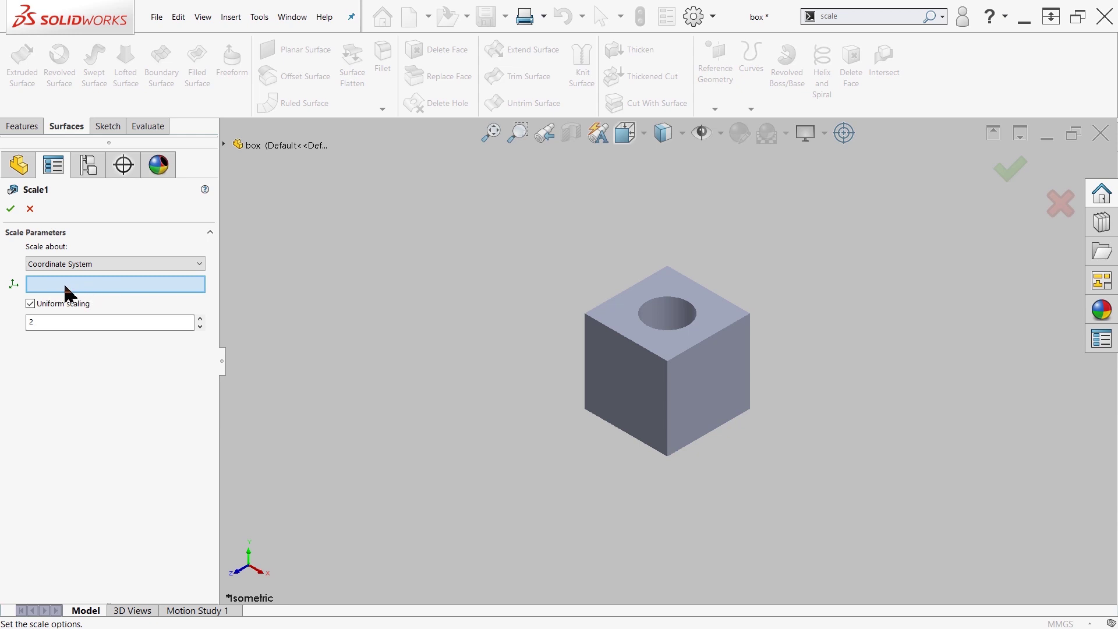
pyautogui.click(128, 269)
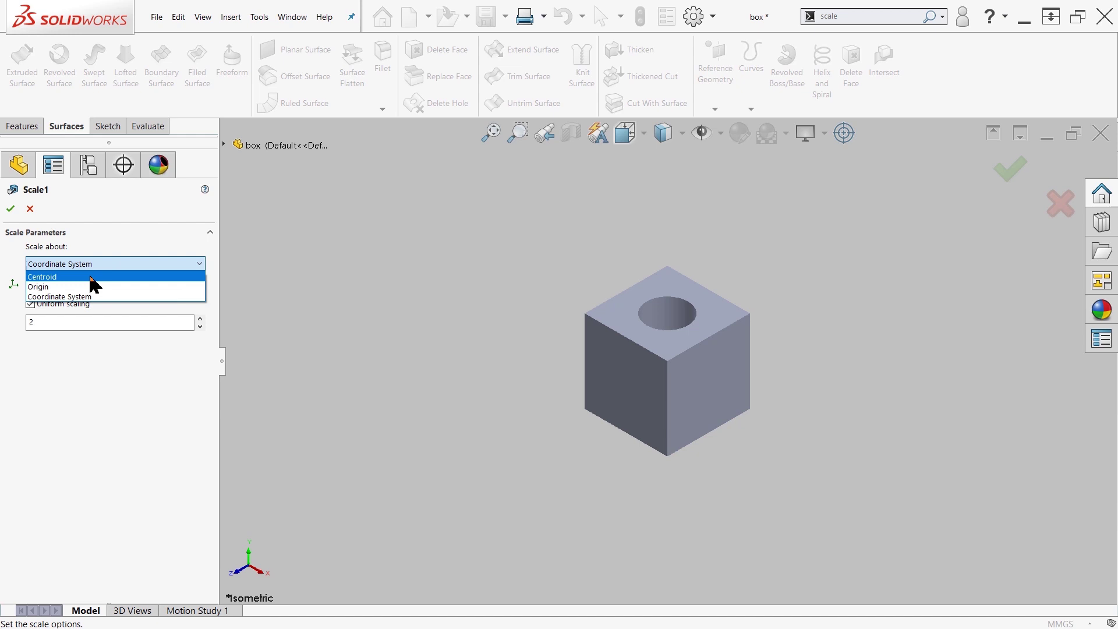
pyautogui.click(90, 280)
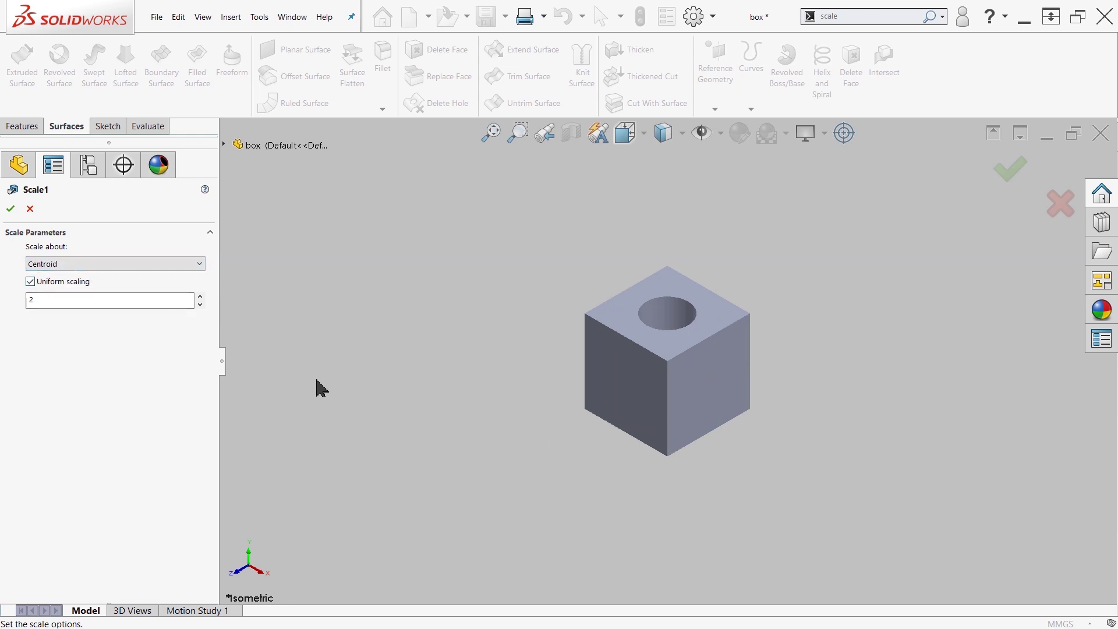
# Make the part origin visible and switch to the Right view.
pyautogui.click(10, 208)
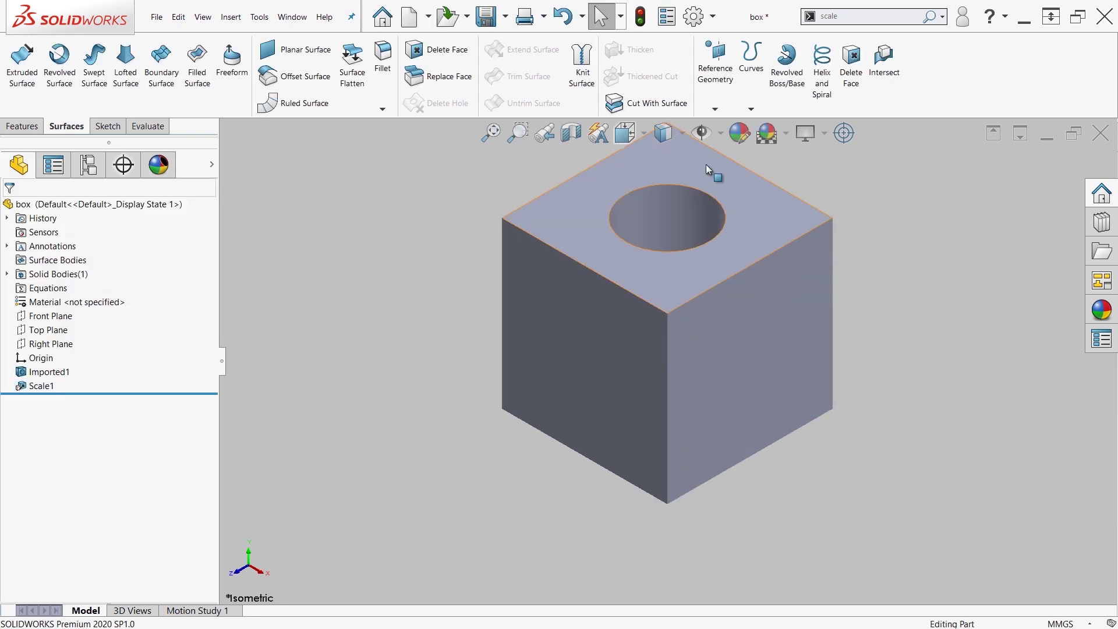
pyautogui.click(722, 133)
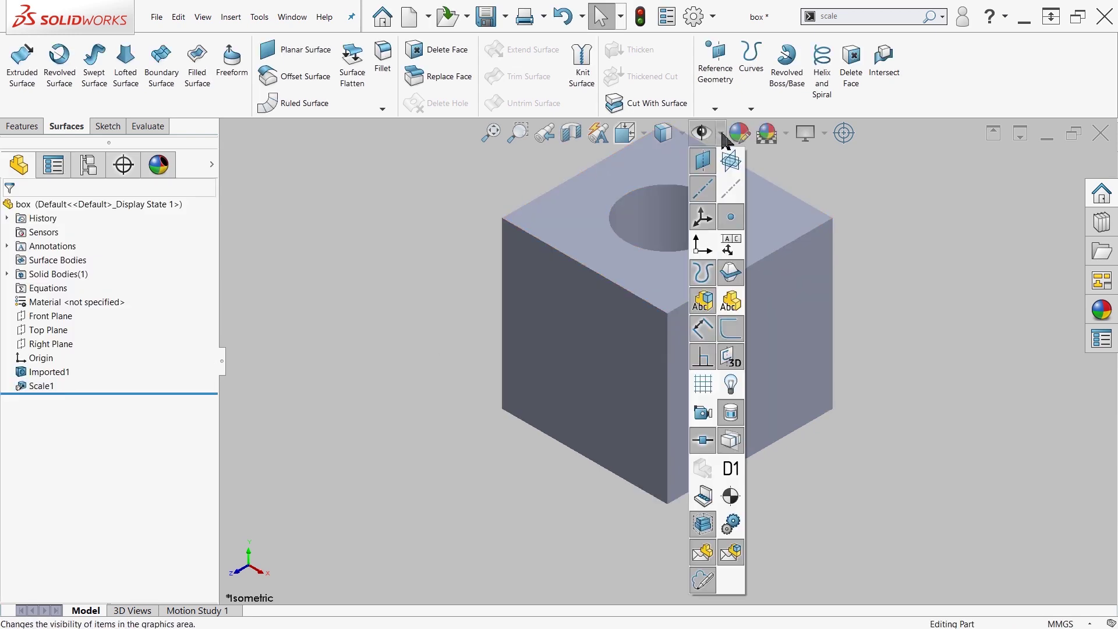
pyautogui.click(702, 246)
pyautogui.hotkey('ctrl', 'space')
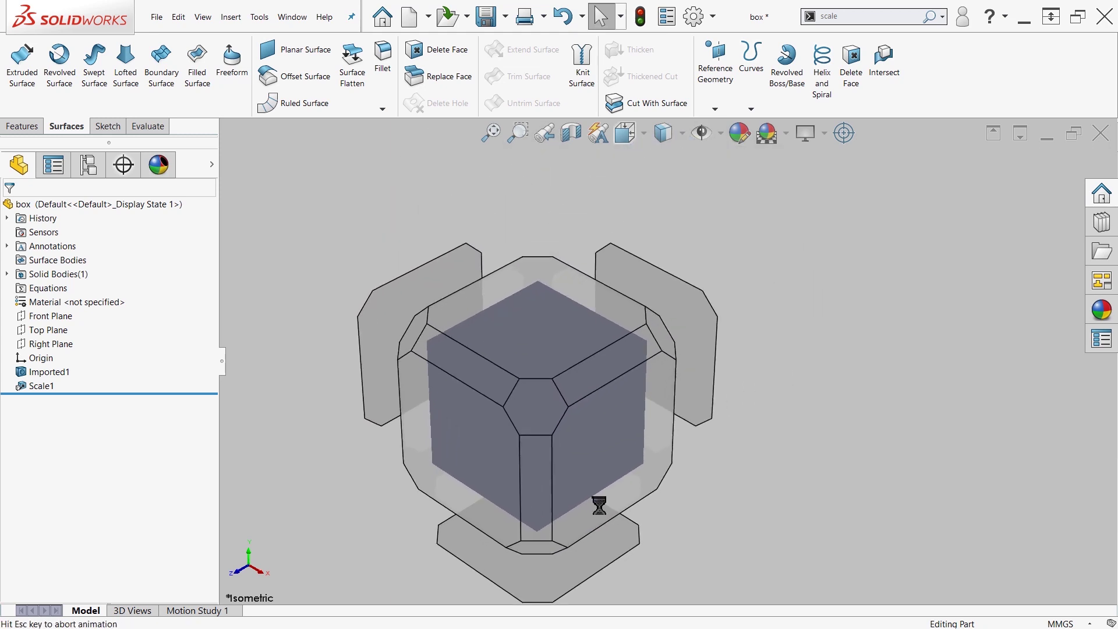
pyautogui.click(577, 502)
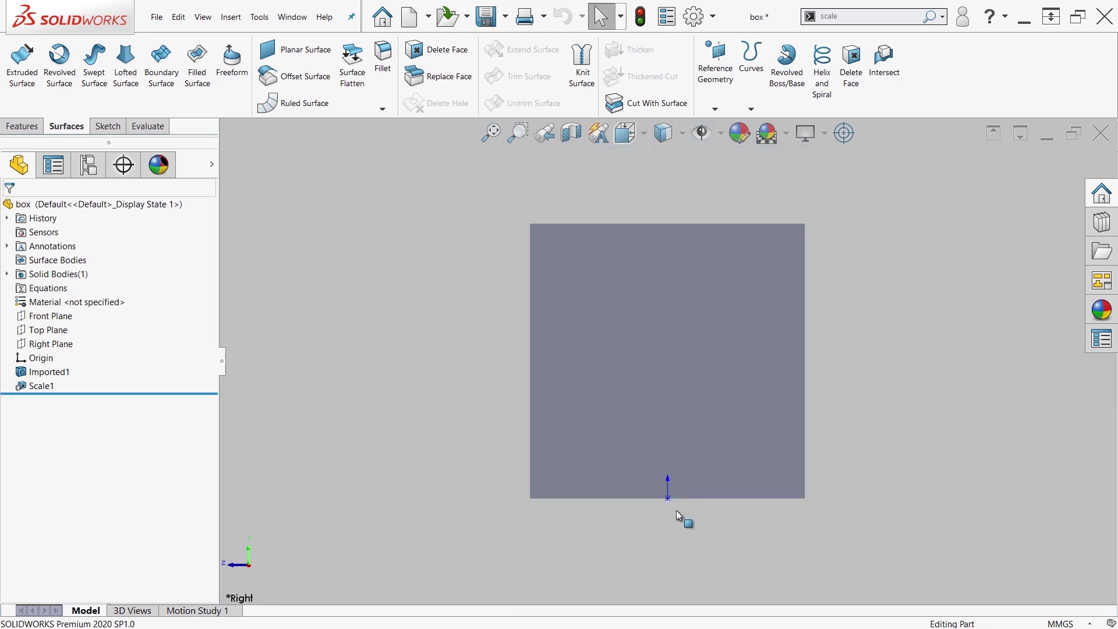
# Reapply Scale1 with its uniform factor 2 about the Origin.
pyautogui.rightClick(32, 386)
pyautogui.click(38, 340)
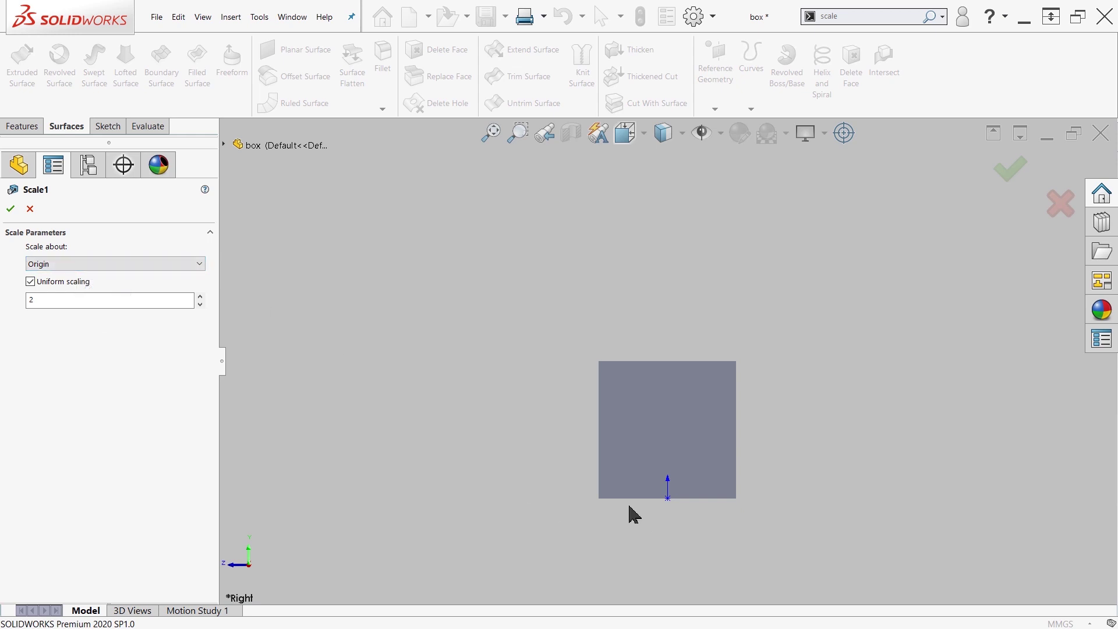
pyautogui.click(10, 213)
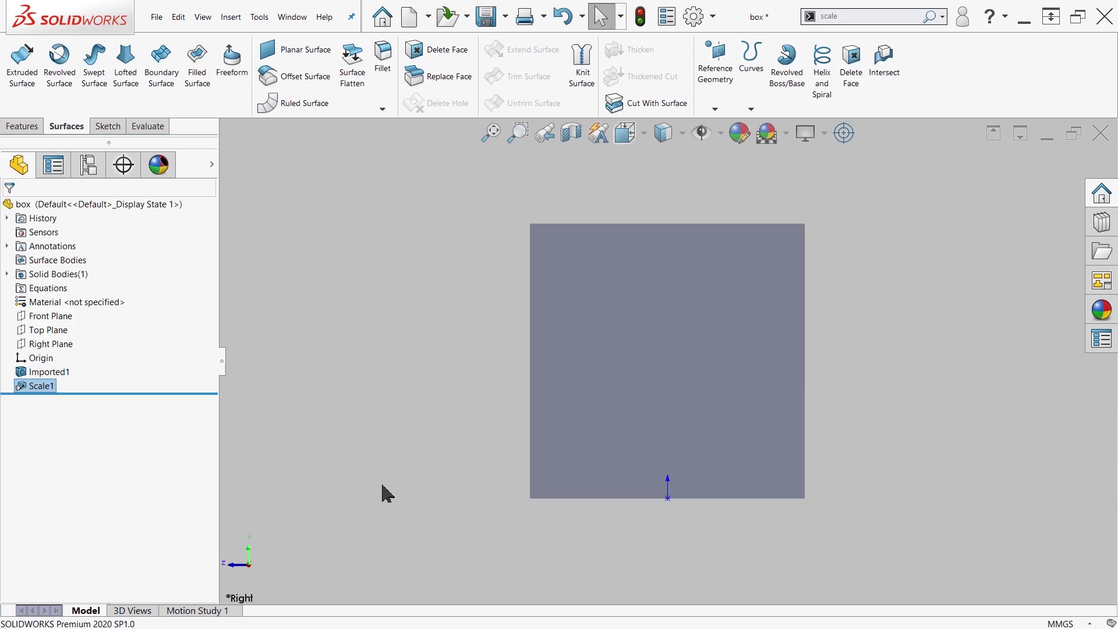
pyautogui.rightClick(35, 386)
# Edit Scale1 to scale by 2 about the Centroid instead of the Origin.
pyautogui.click(44, 344)
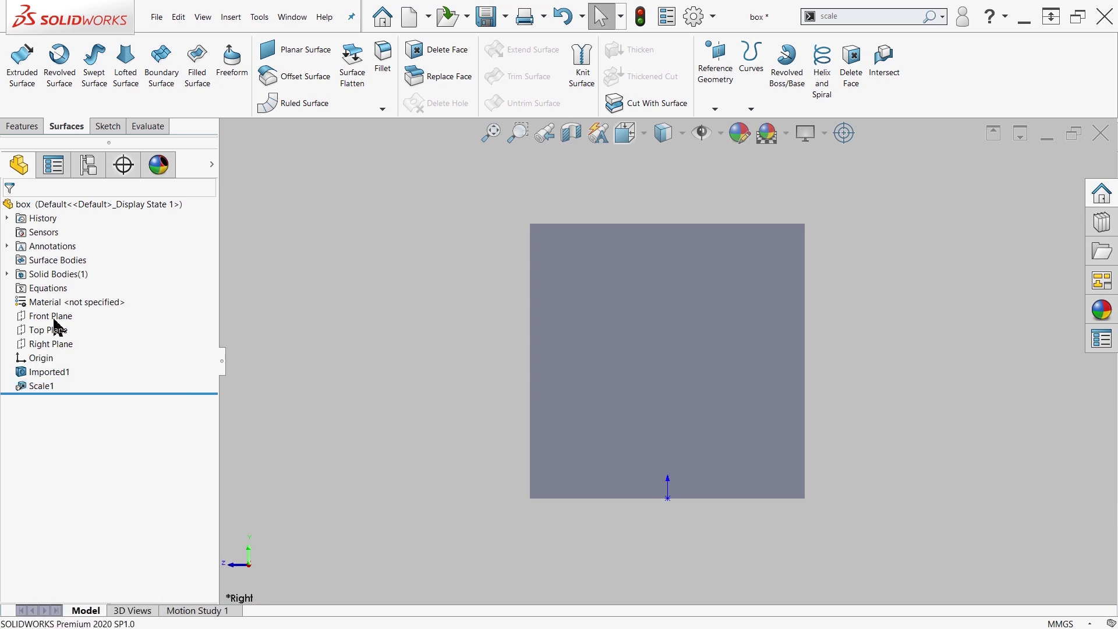
pyautogui.click(62, 269)
pyautogui.click(64, 280)
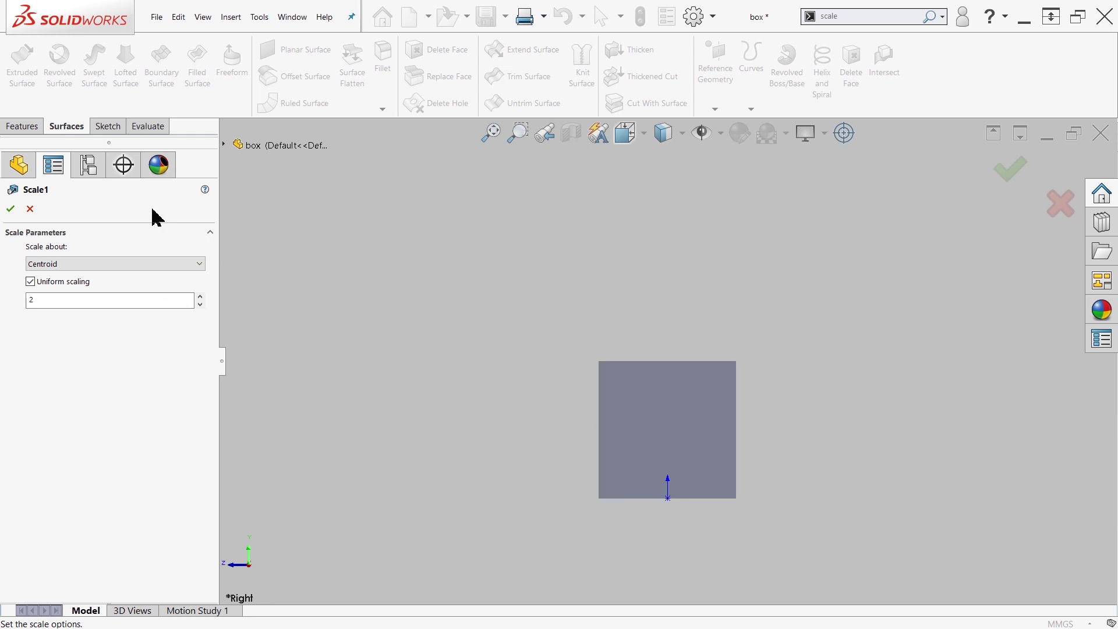
pyautogui.click(12, 209)
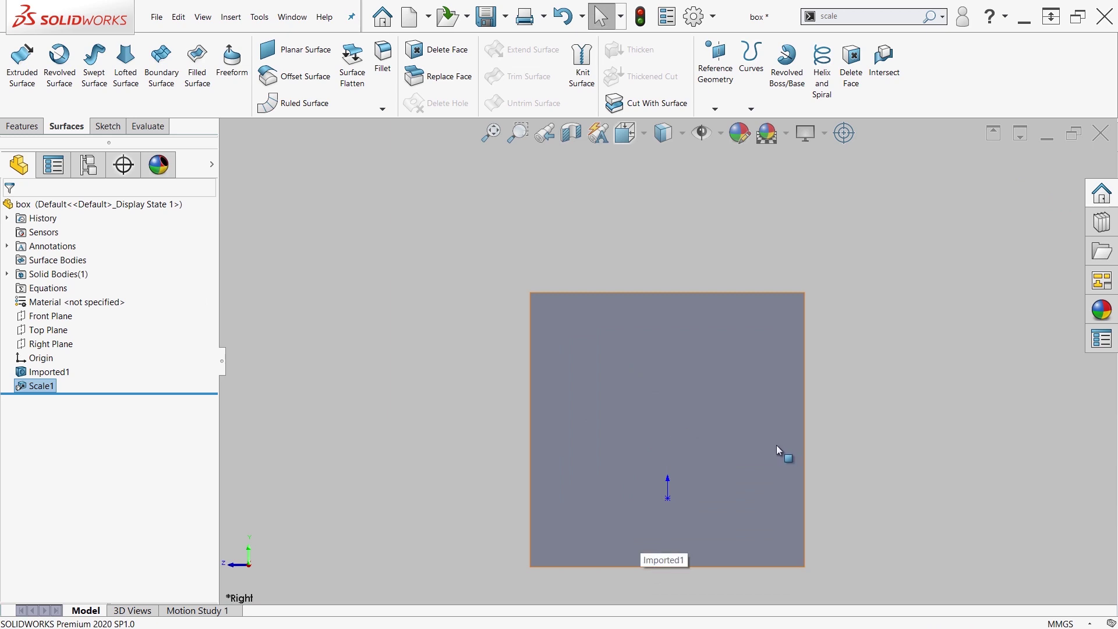
pyautogui.click(331, 429)
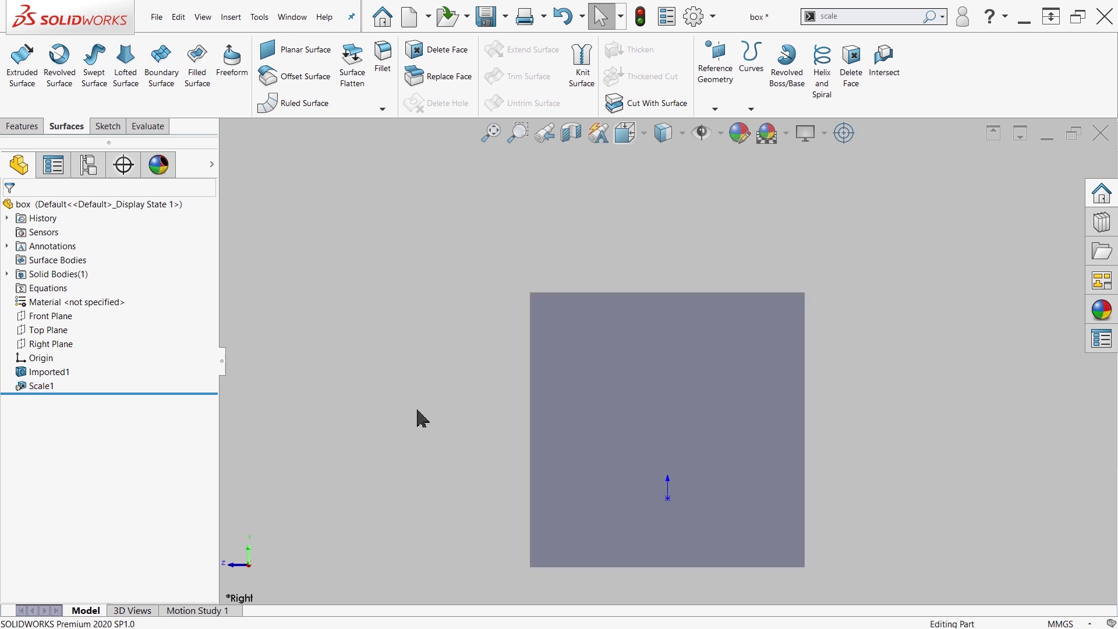
# Change Scale1 to non-uniform factors X 2, Y 3, Z 4 about the centroid.
pyautogui.rightClick(51, 388)
pyautogui.click(61, 337)
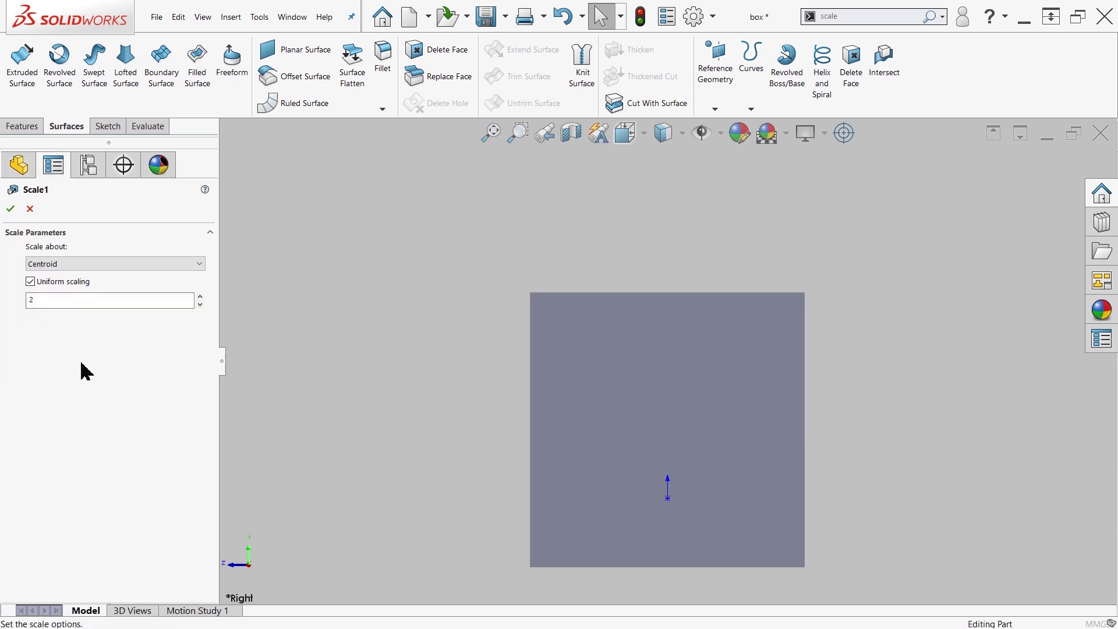
pyautogui.click(31, 281)
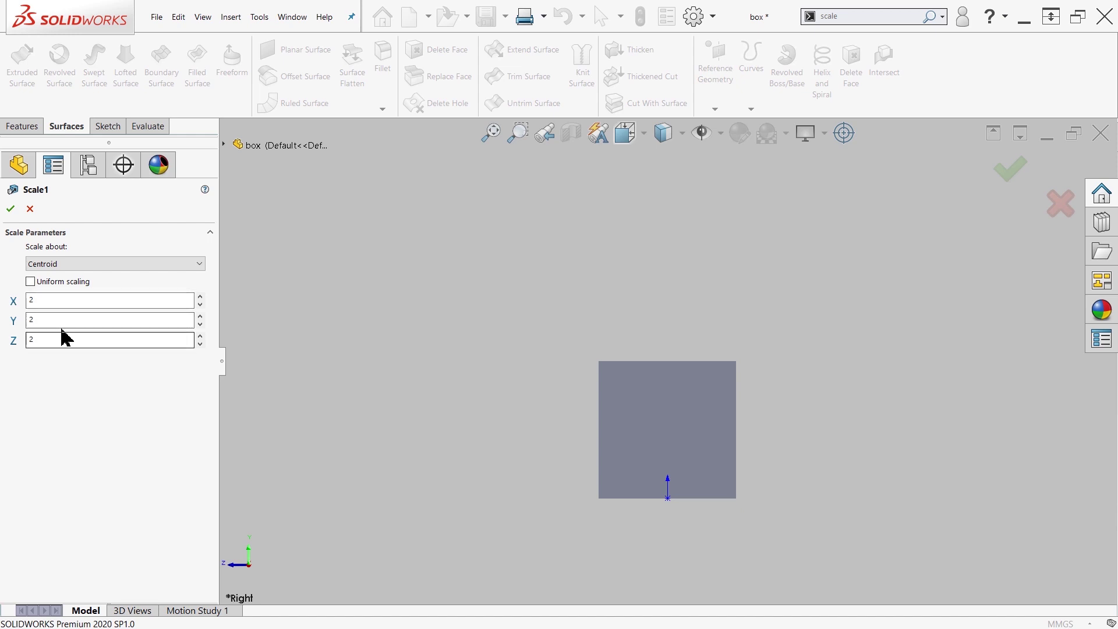
pyautogui.doubleClick(54, 316)
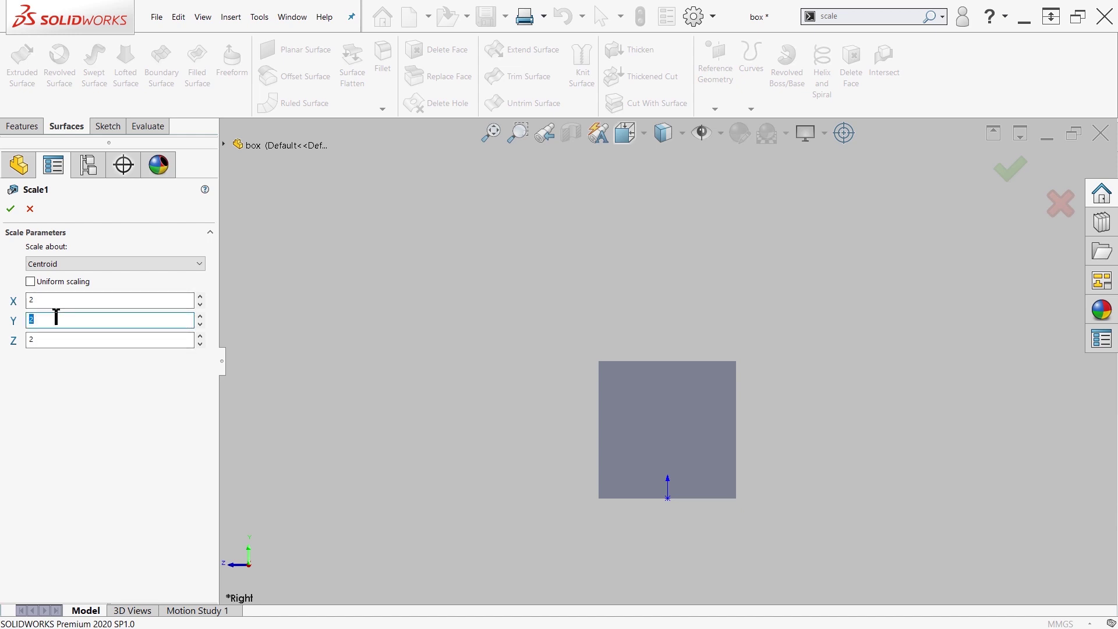
pyautogui.click(60, 341)
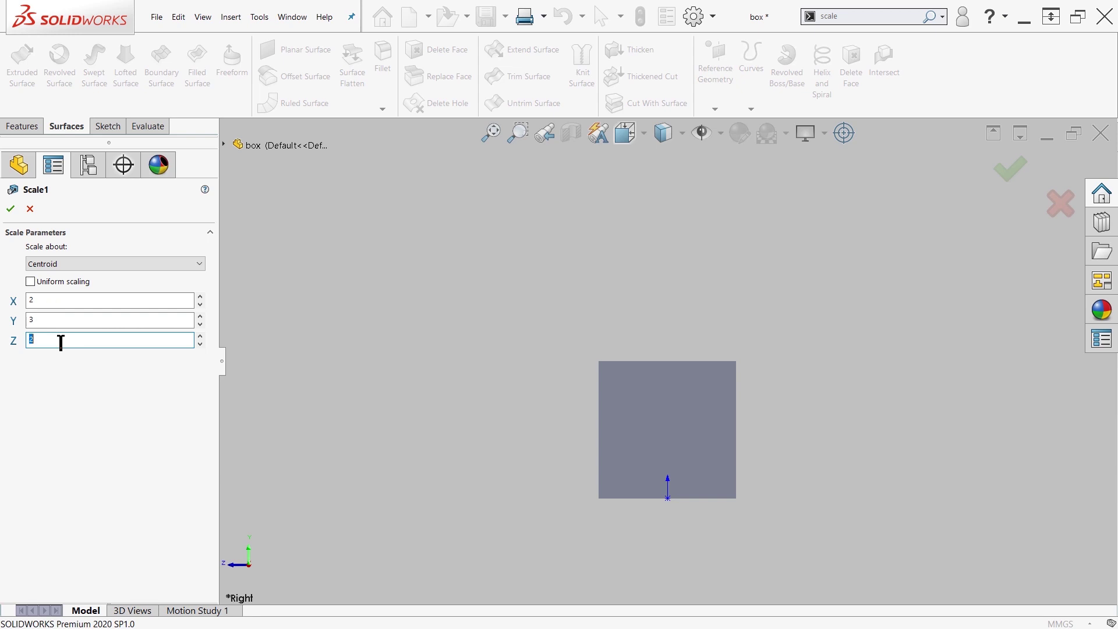
pyautogui.press('Return')
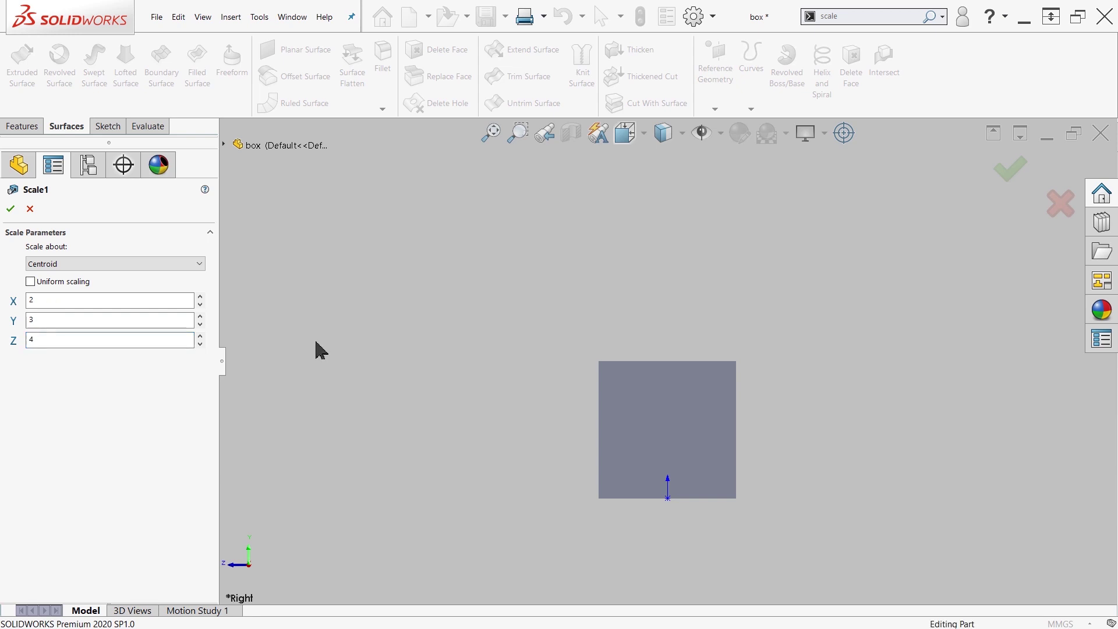
pyautogui.click(10, 209)
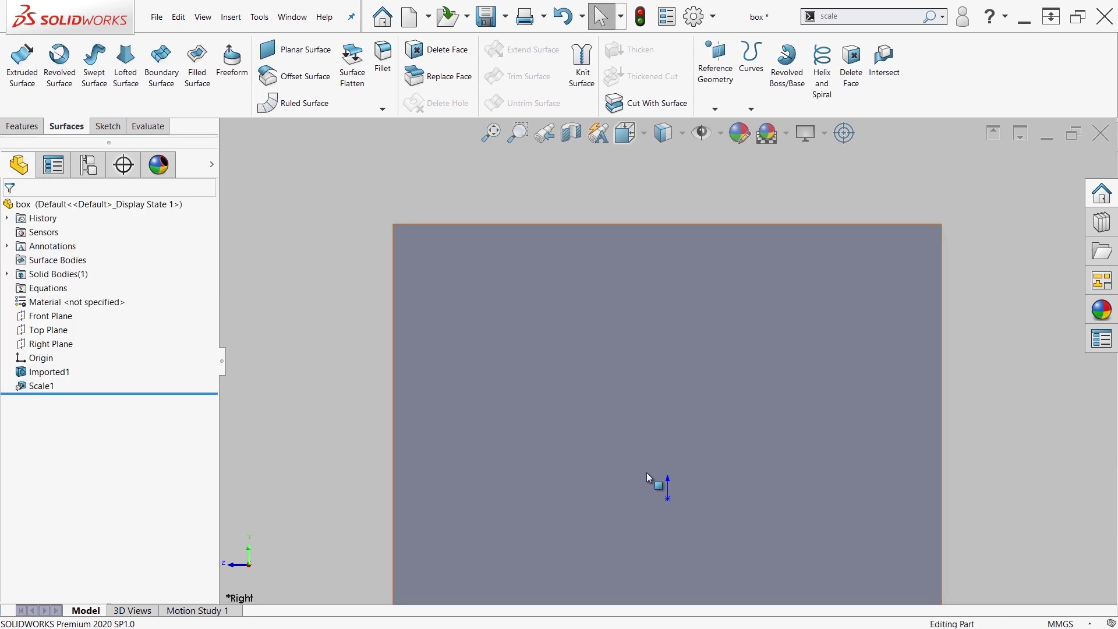
# Orbit the stretched block and check its edge lengths of 40, 30 and 20 mm.
pyautogui.press('f')
pyautogui.moveTo(651, 474); pyautogui.dragTo(725, 525, button='middle')
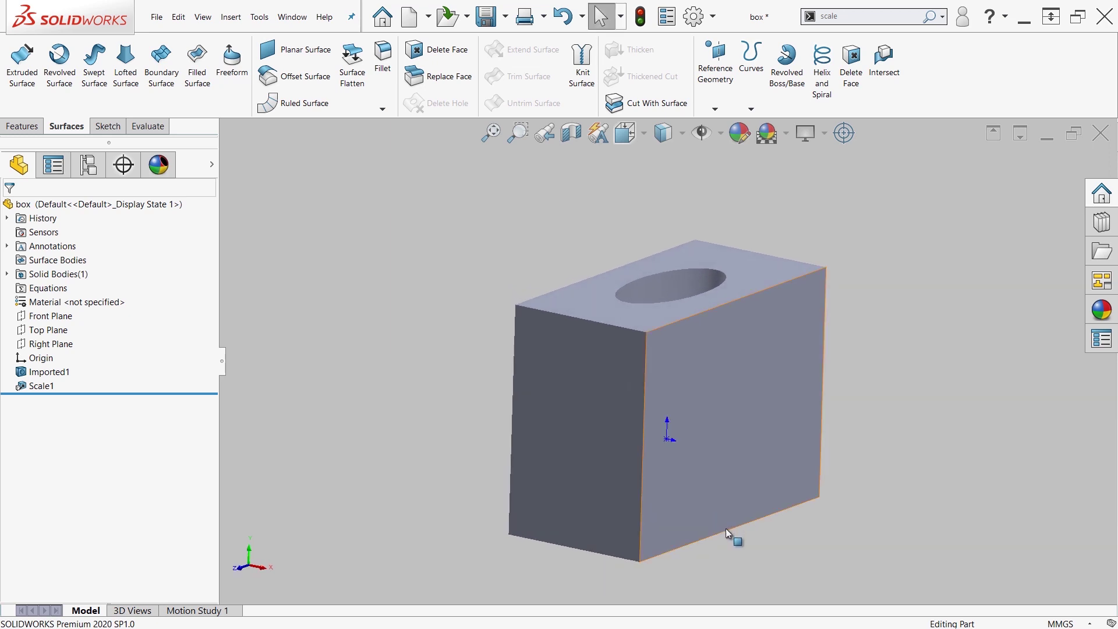
pyautogui.click(725, 529)
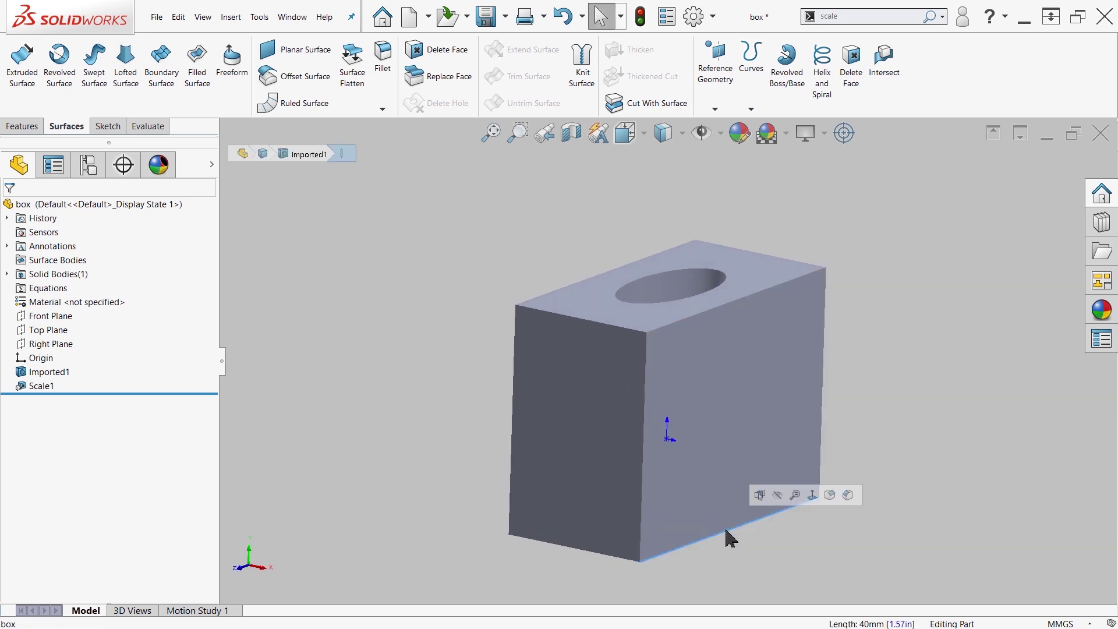
pyautogui.click(641, 487)
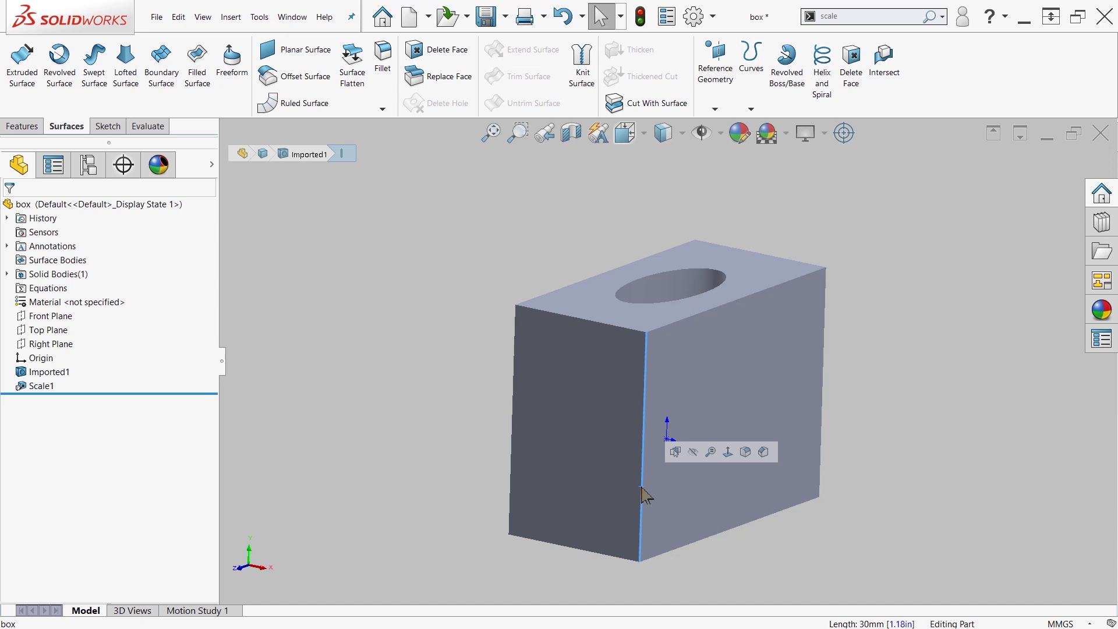
pyautogui.click(606, 324)
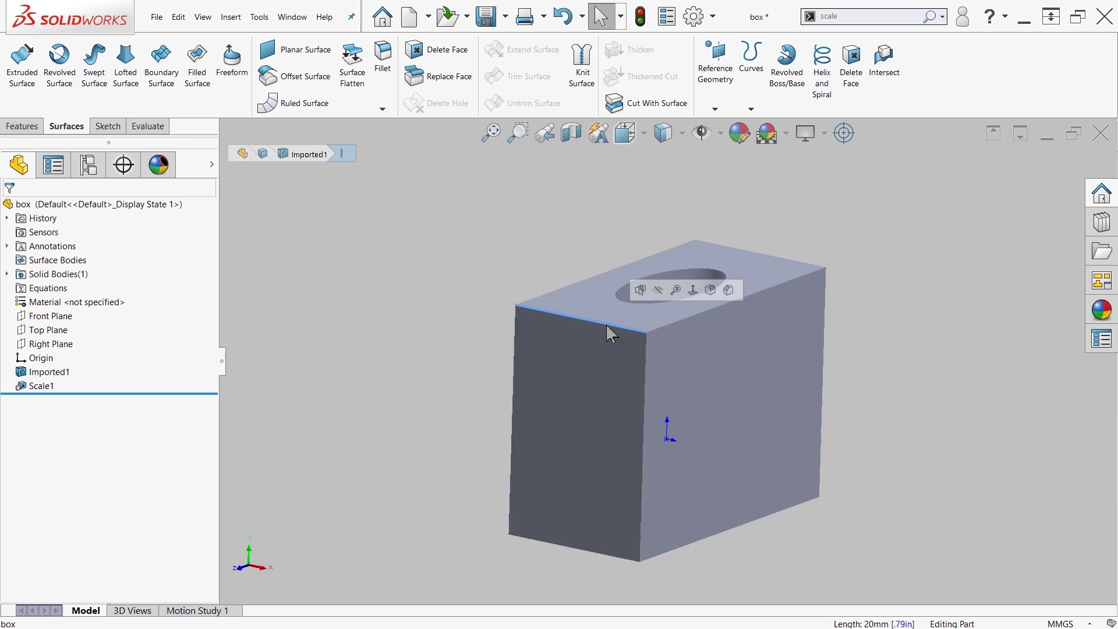
pyautogui.click(438, 315)
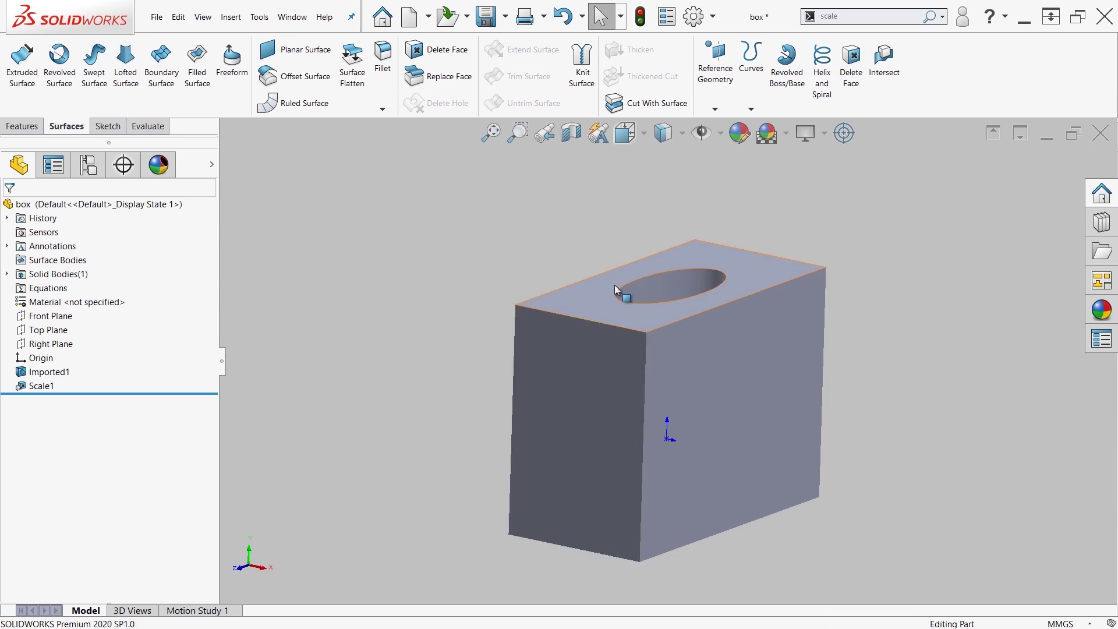
pyautogui.moveTo(655, 289); pyautogui.dragTo(642, 378, button='middle')
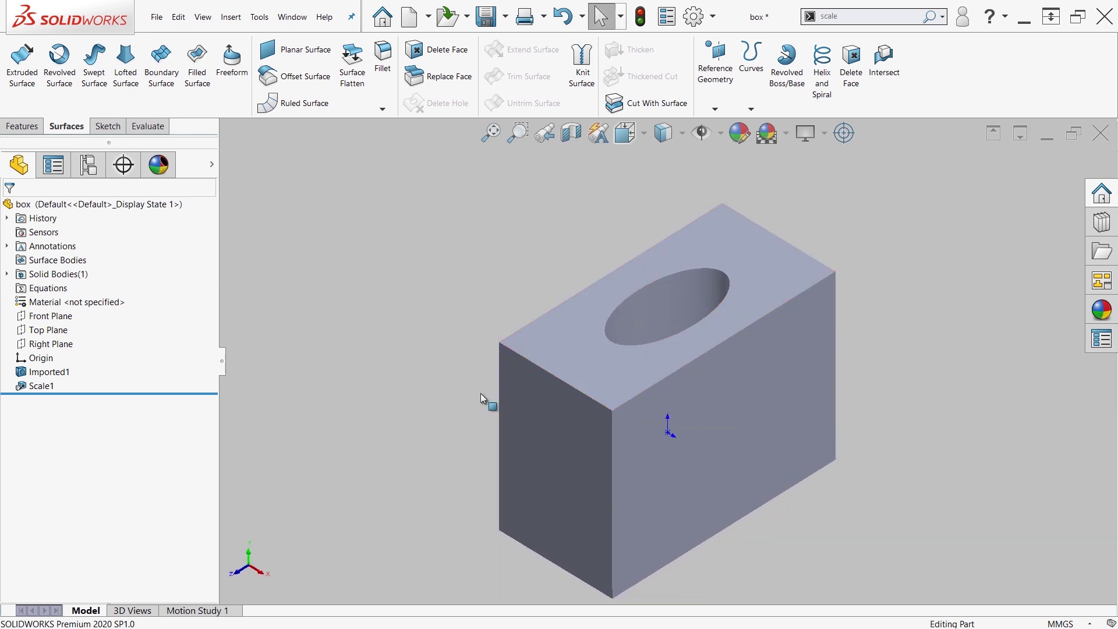
pyautogui.moveTo(480, 398); pyautogui.dragTo(655, 175, button='middle')
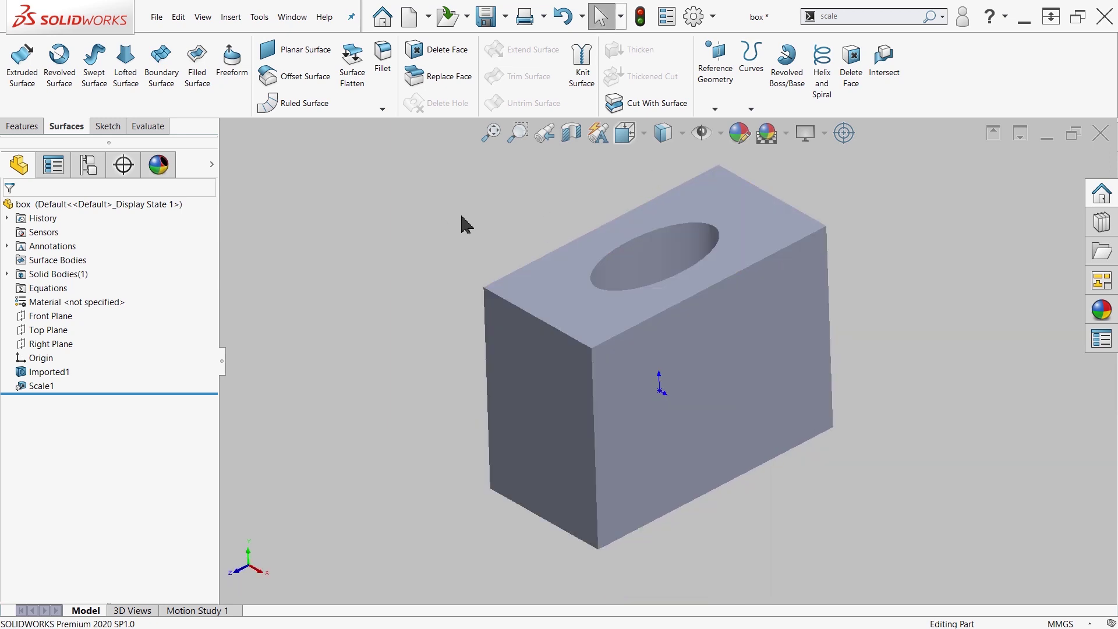